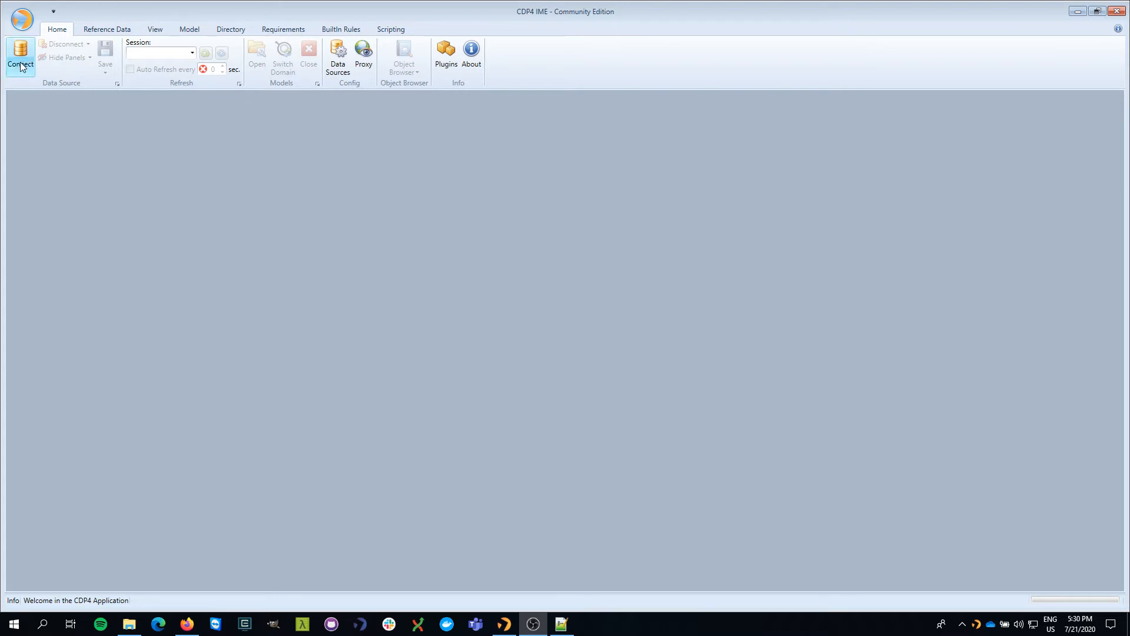
Step: Connect to the cdp4-public data source with the administrator login, showing the password in plain text
left_click(20, 62)
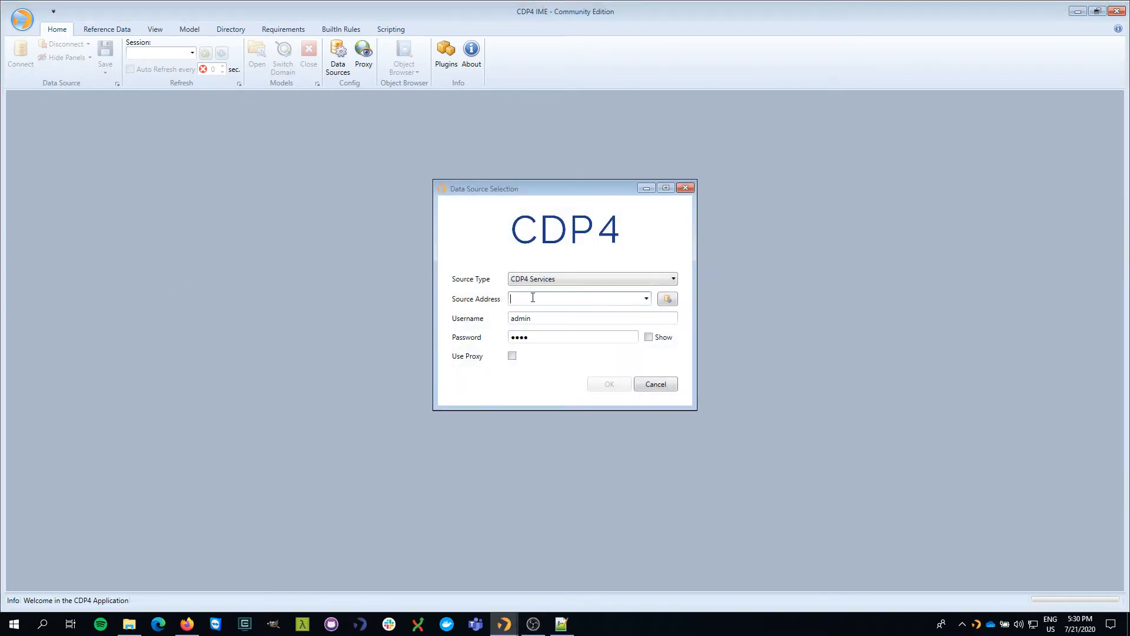
type("cdp4-public")
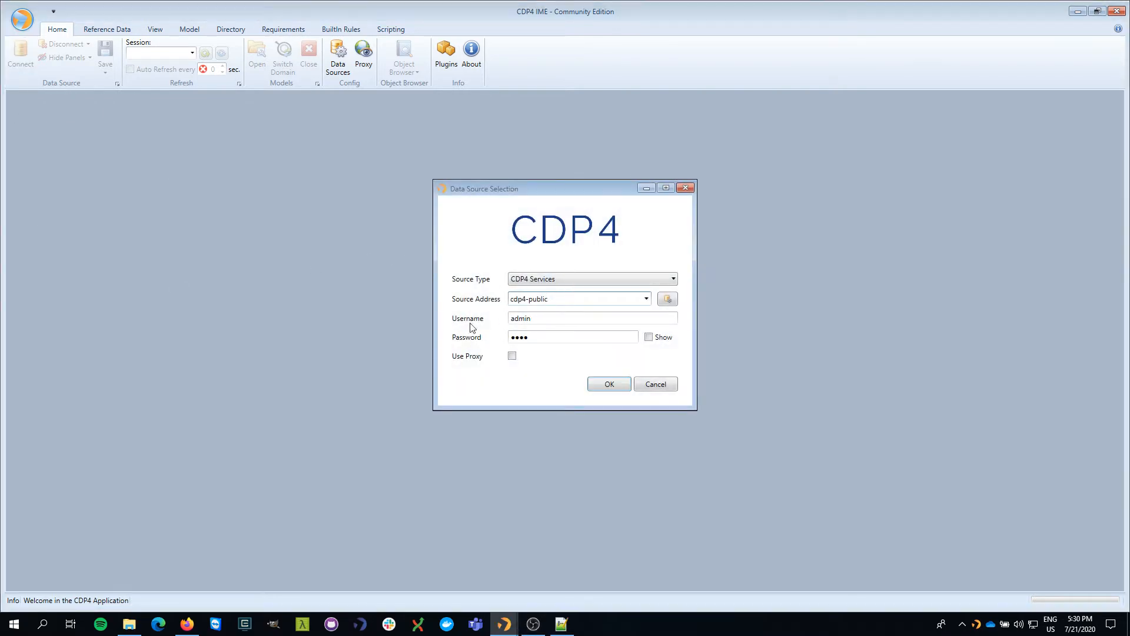
left_click(649, 338)
left_click(609, 384)
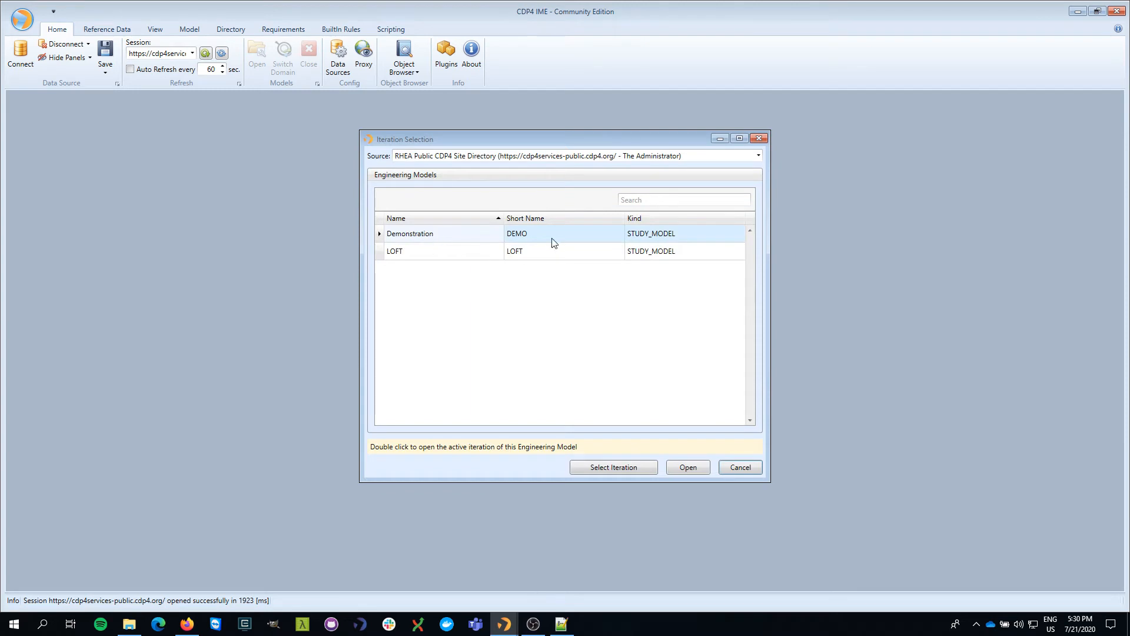
Step: Open iteration_1 of the Demonstration model with System Engineering as the domain of expertise
left_click(613, 467)
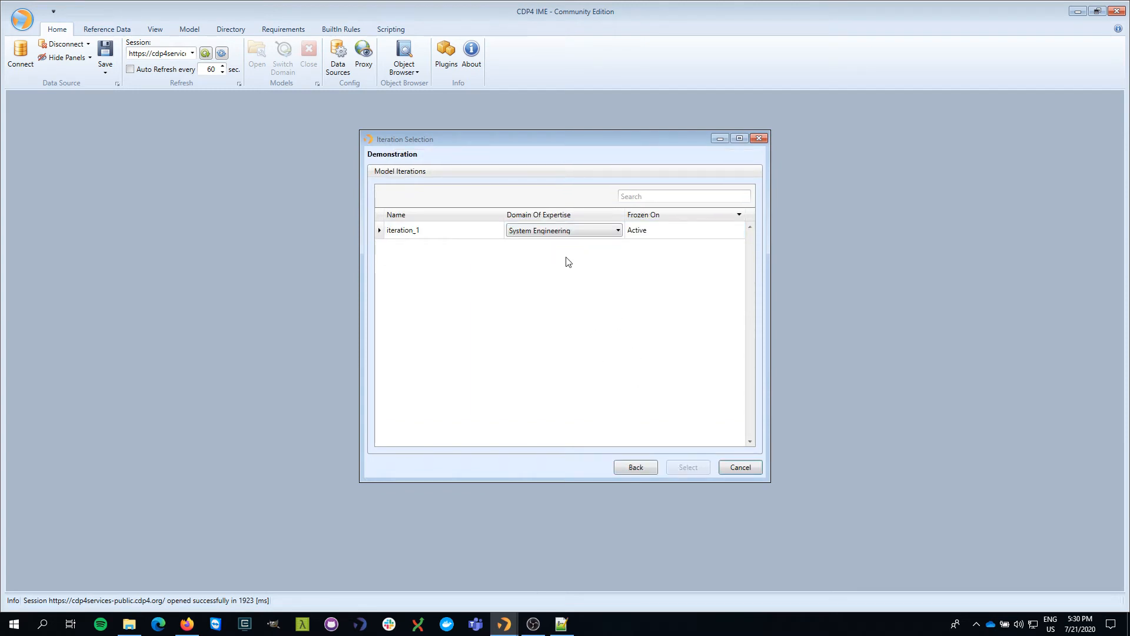
left_click(580, 234)
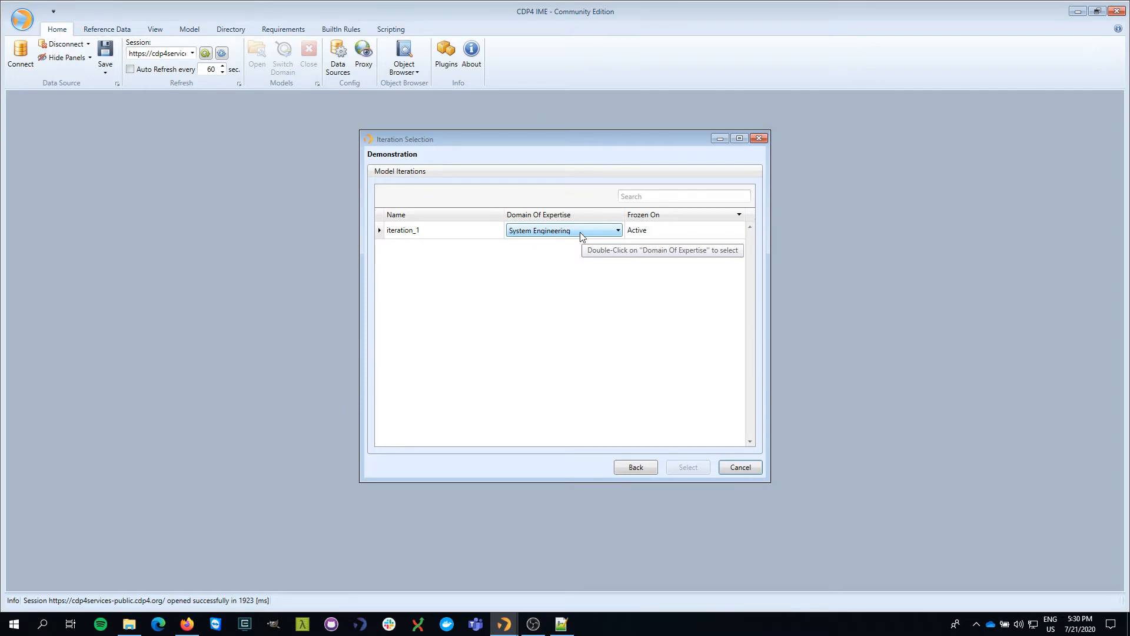
left_click(581, 235)
left_click(548, 316)
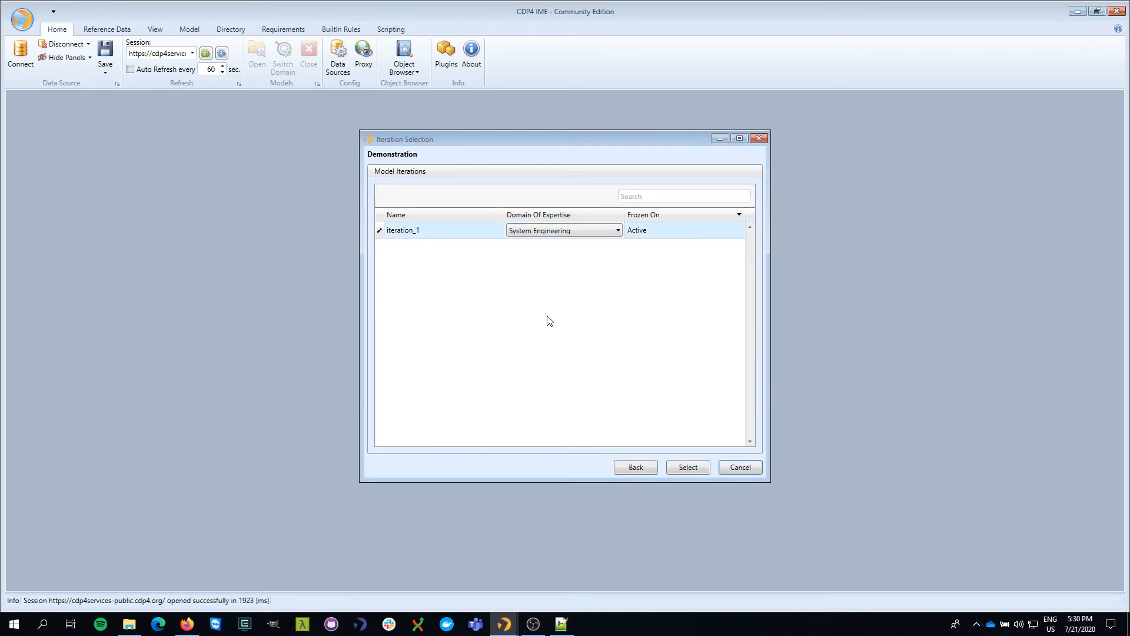
left_click(689, 472)
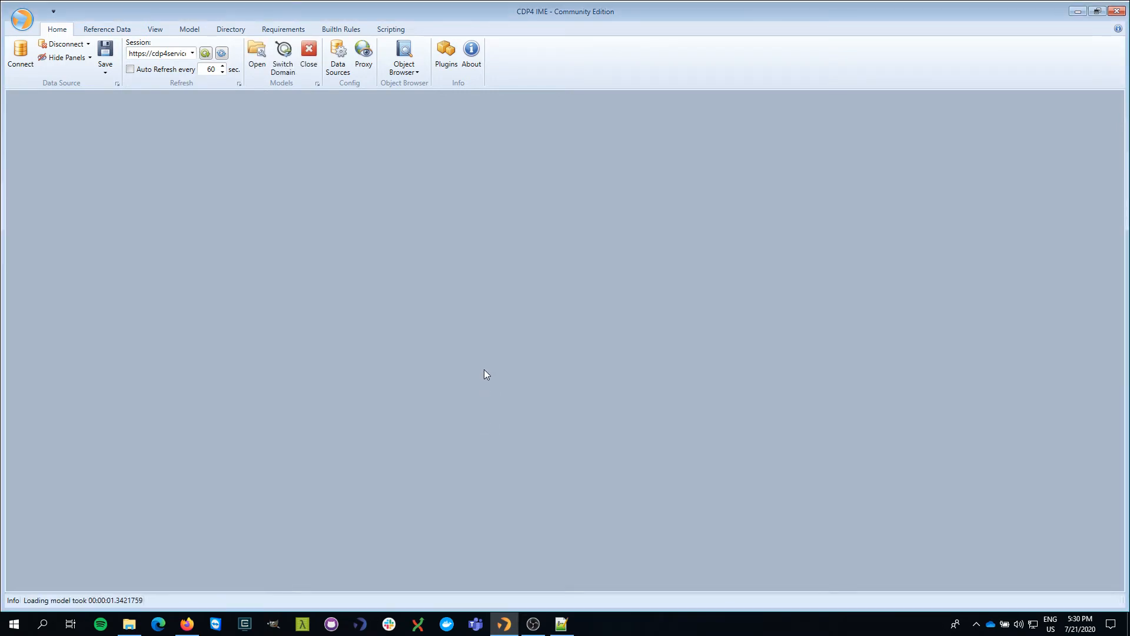
Step: Open the Element Definitions and the Option 1 Product Tree views from the Model tab
left_click(189, 30)
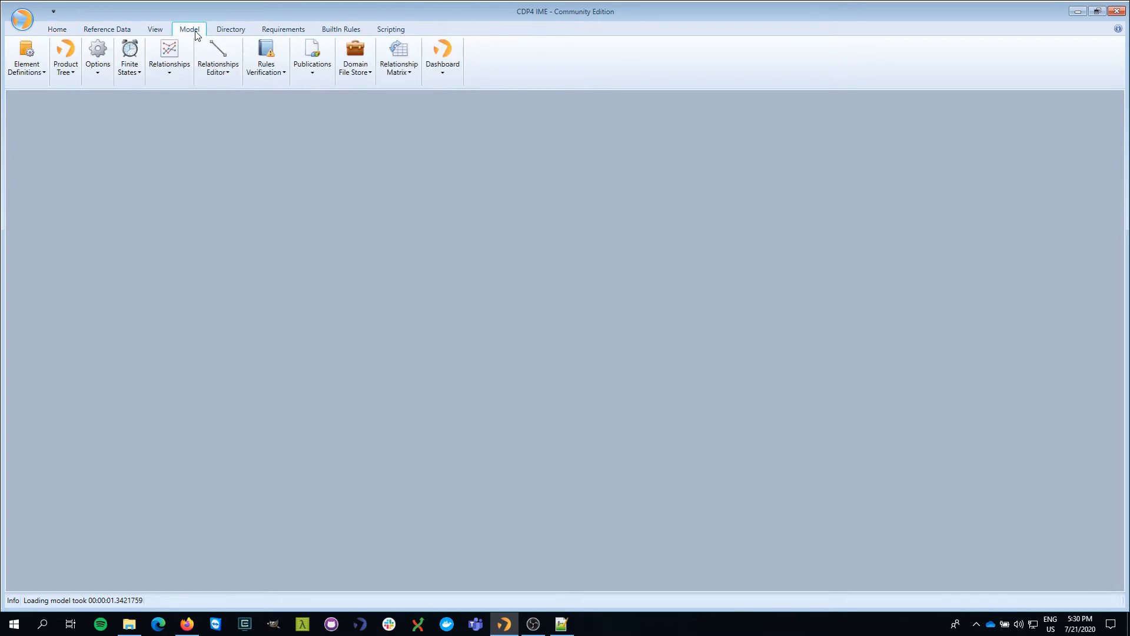
left_click(37, 79)
left_click(36, 115)
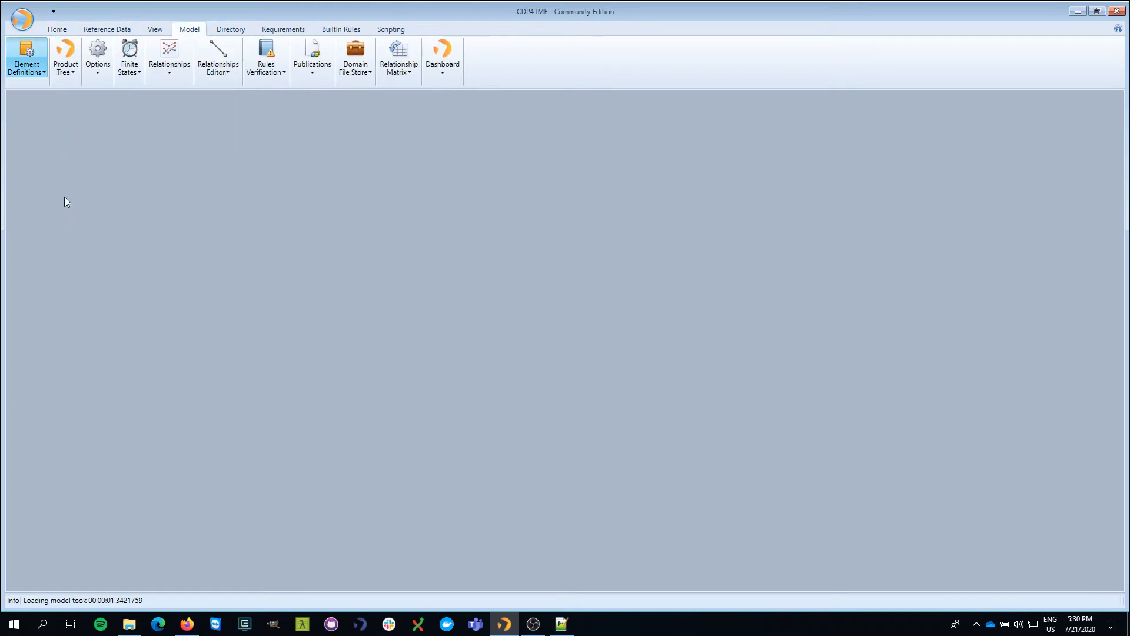
left_click(72, 73)
left_click(83, 118)
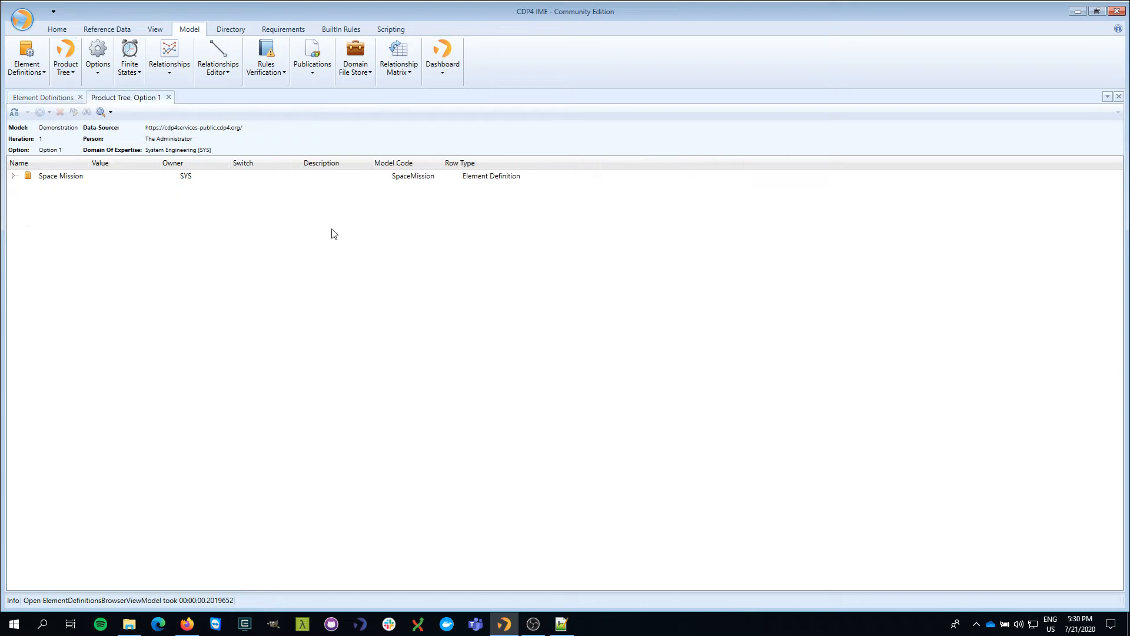
Step: Move the Product Tree into a new vertical tab group and widen its pane
right_click(146, 102)
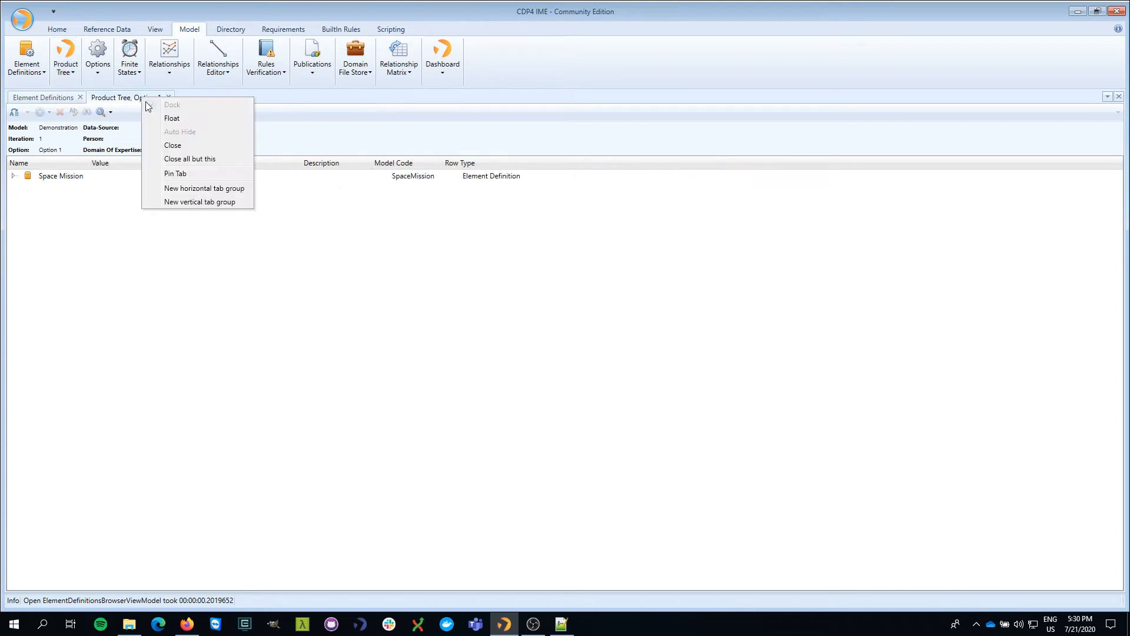
left_click(197, 202)
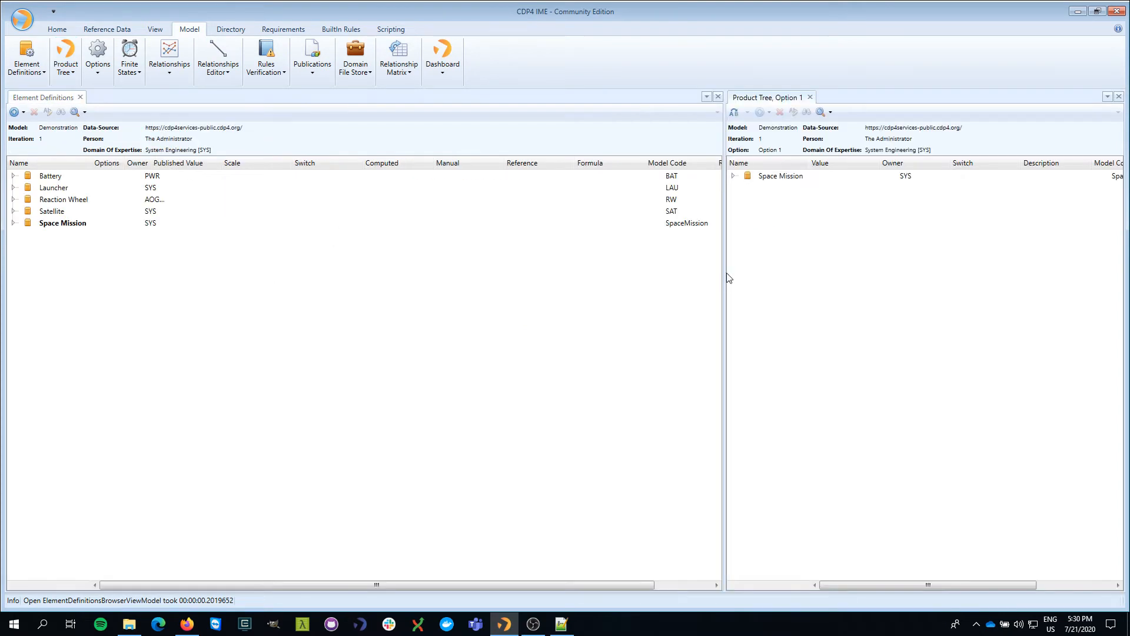
left_click_drag(723, 275, 450, 282)
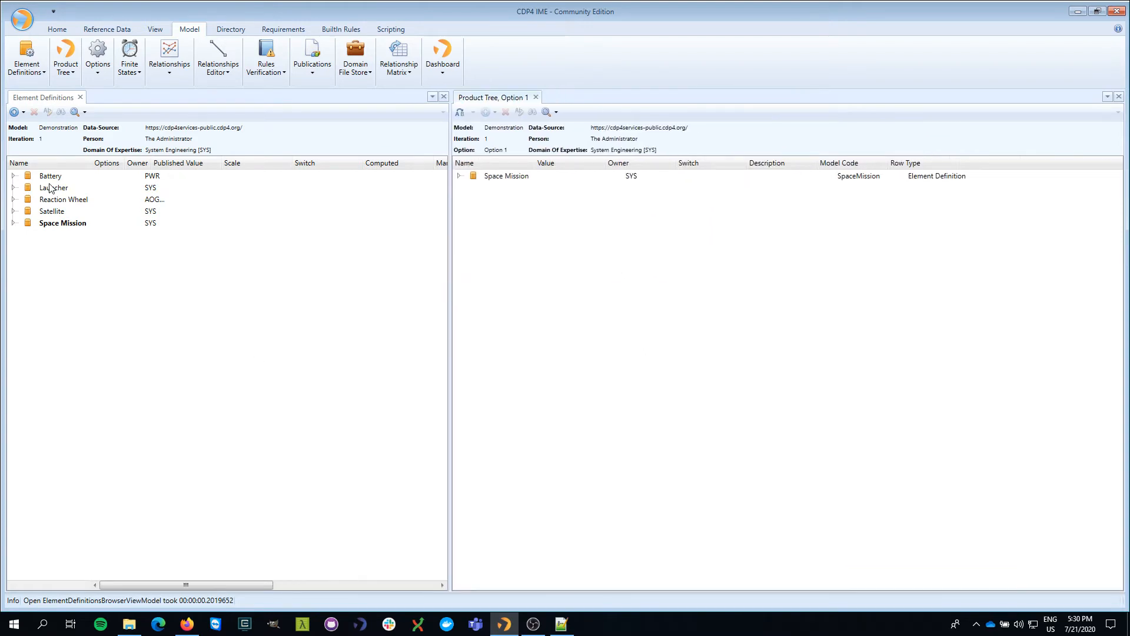
Step: Expand Space Mission, Launcher and Satellite in the Product Tree
left_click(462, 179)
left_click(460, 177)
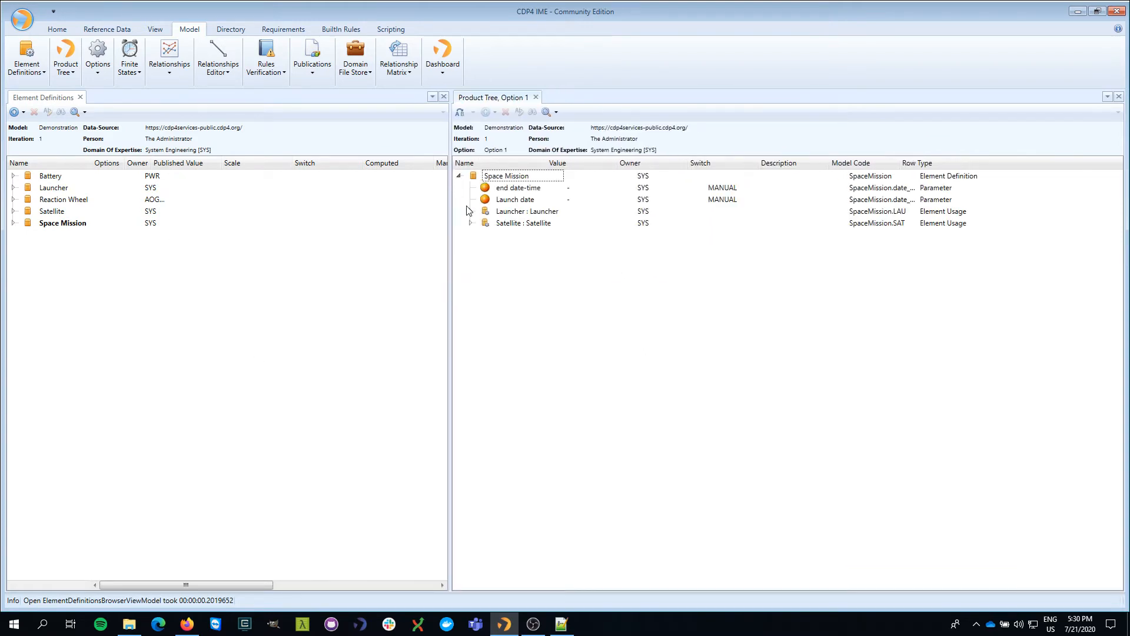
left_click(470, 211)
left_click(471, 235)
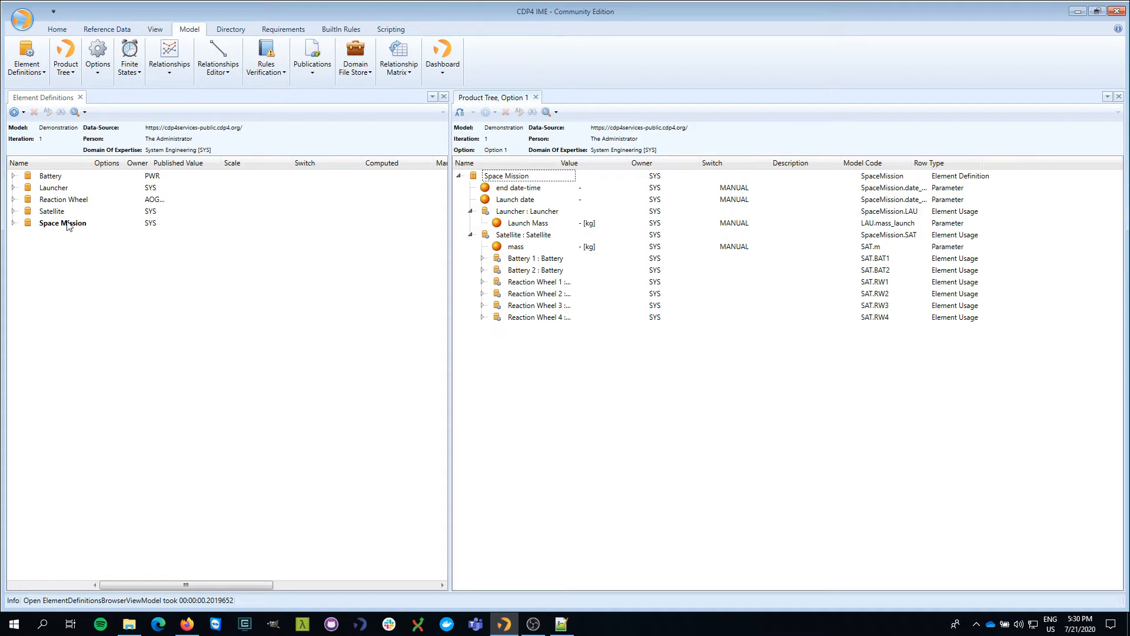
Step: Expand all element definitions and widen the panel to reveal manual masses 5 and 6
left_click(13, 211)
left_click(13, 176)
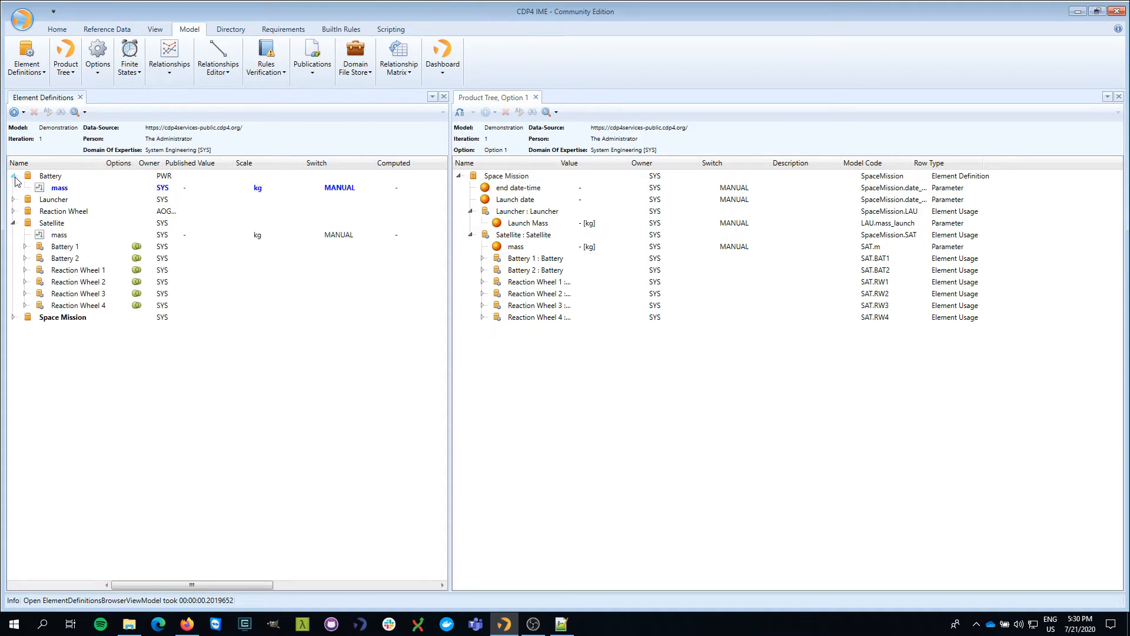
left_click(13, 199)
left_click(13, 222)
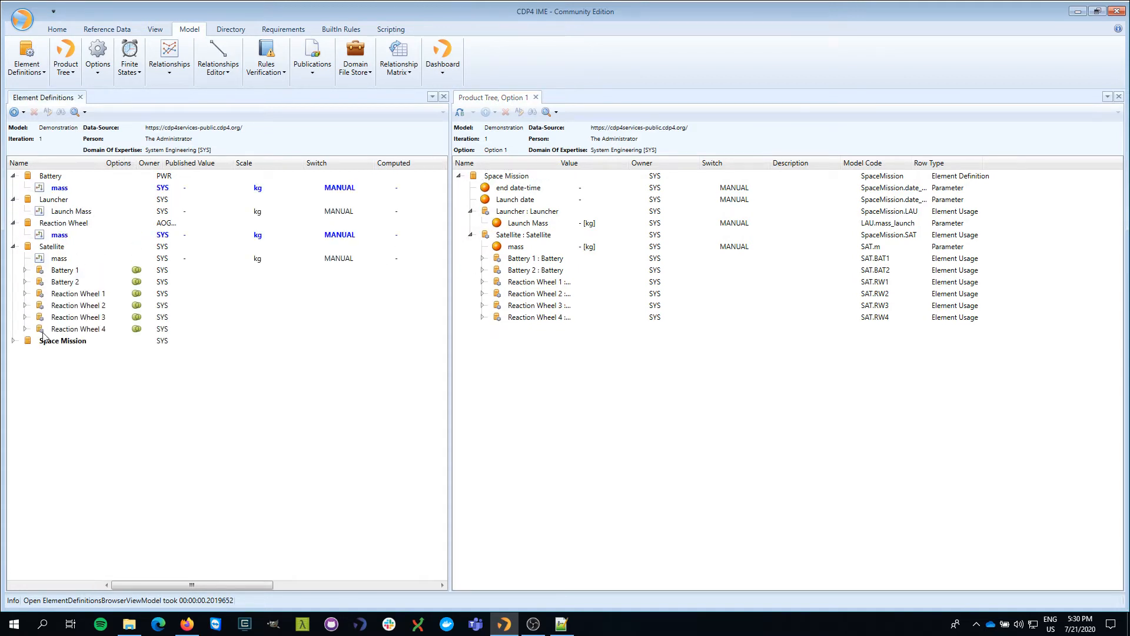
left_click(13, 340)
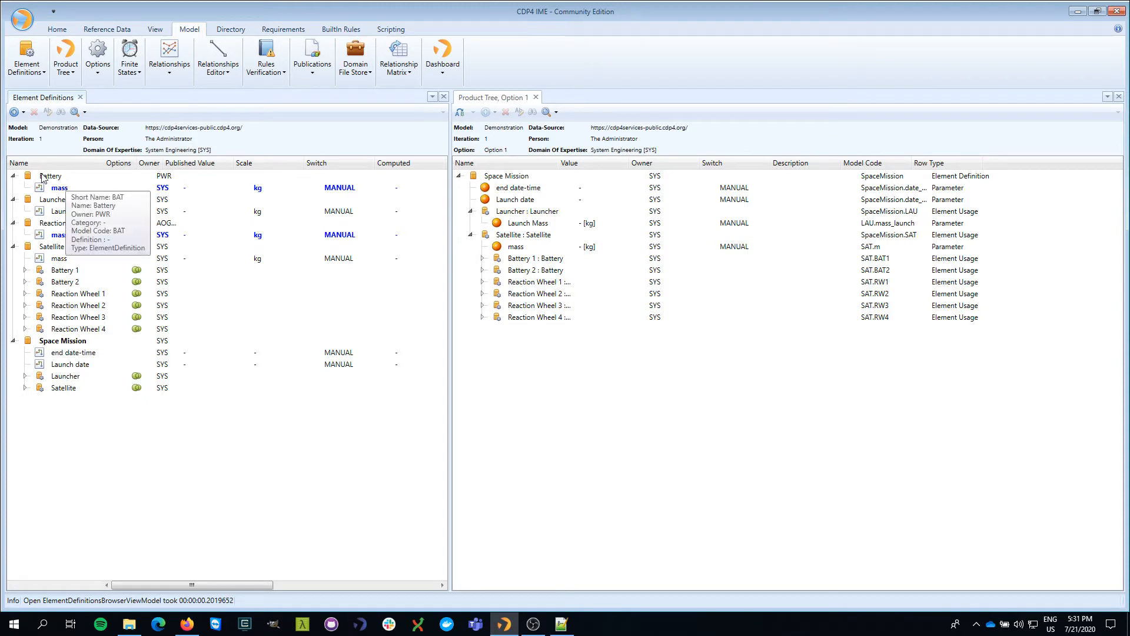
left_click_drag(449, 246, 521, 245)
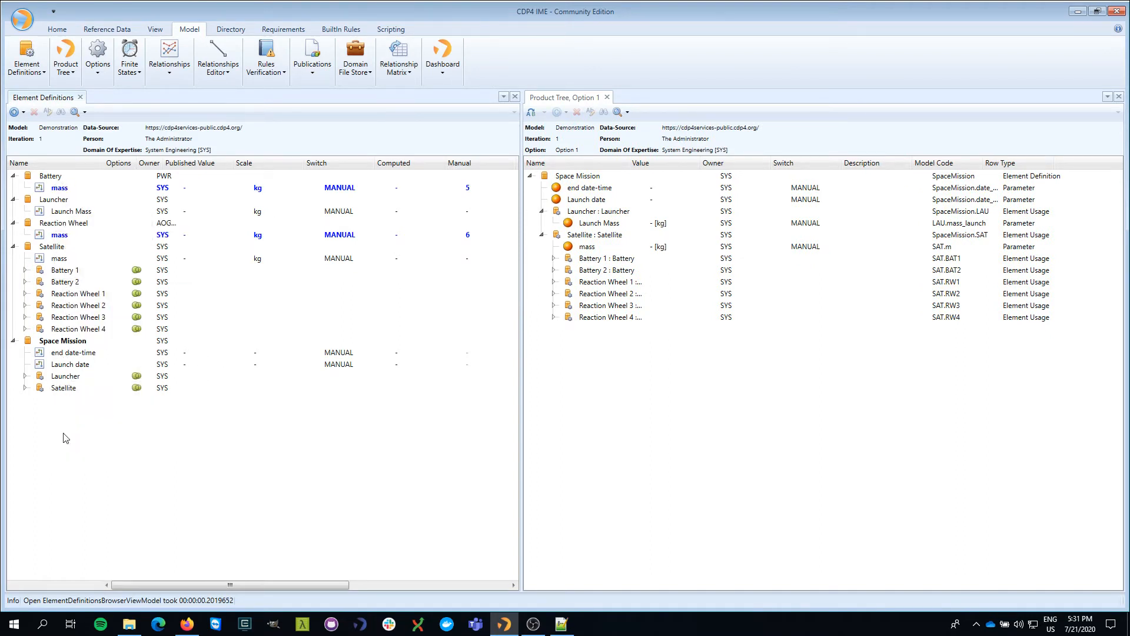
left_click(69, 344)
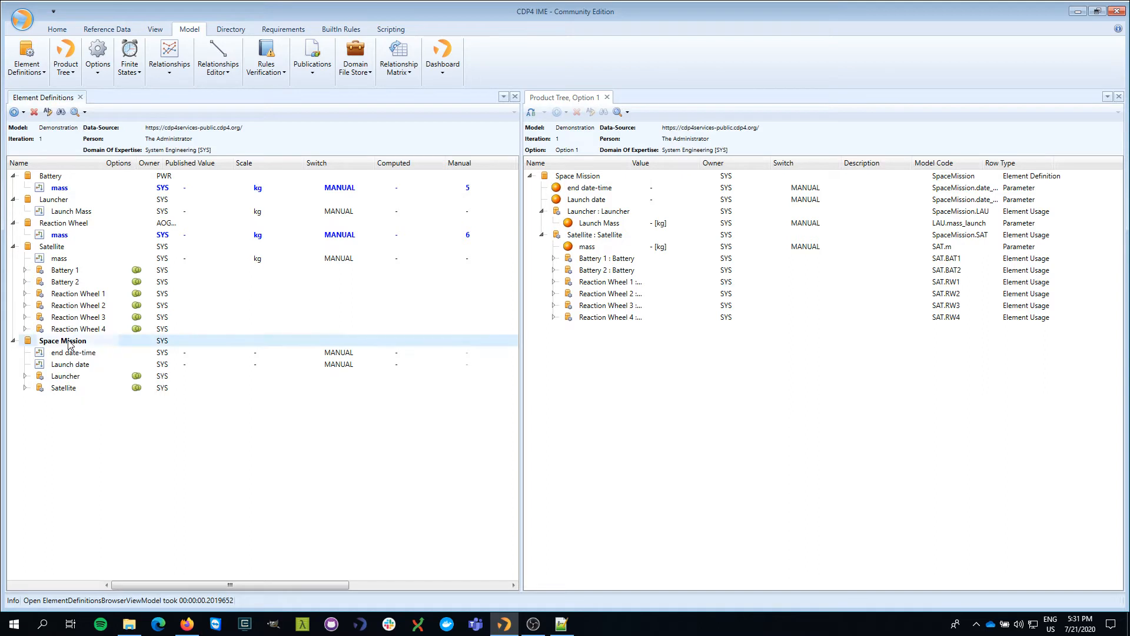
left_click(69, 380)
left_click(69, 390)
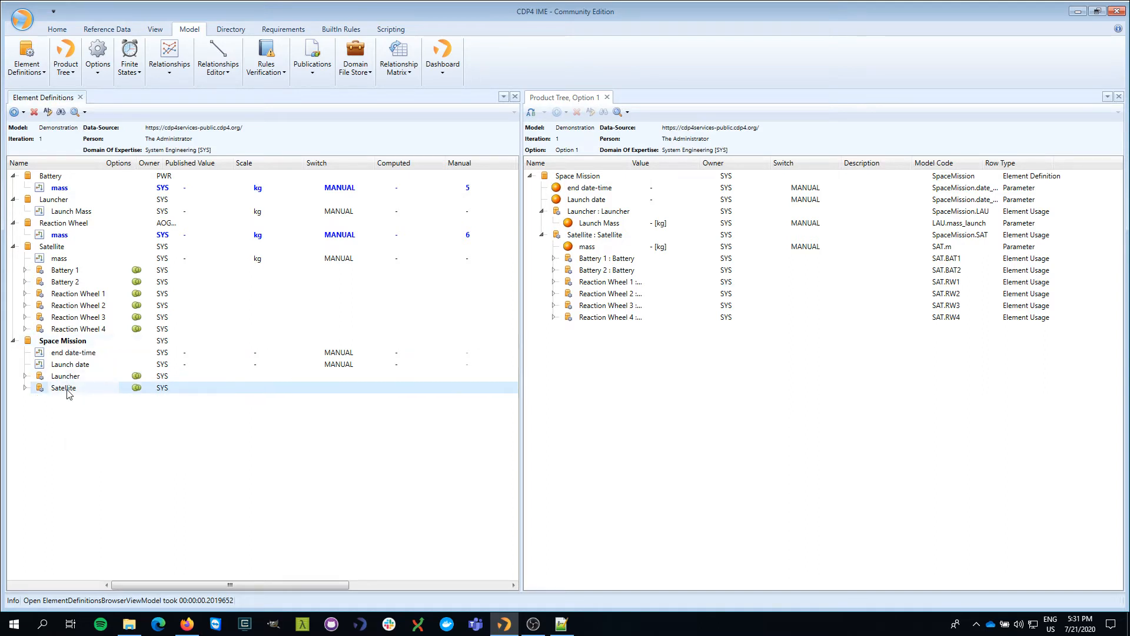
left_click(50, 247)
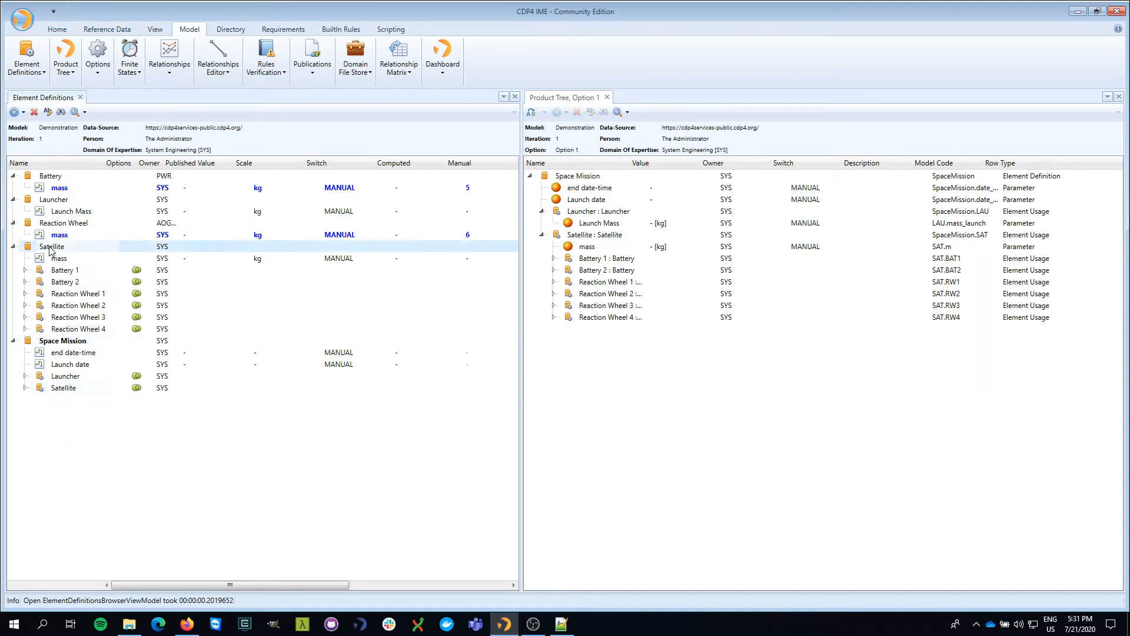
left_click(69, 272)
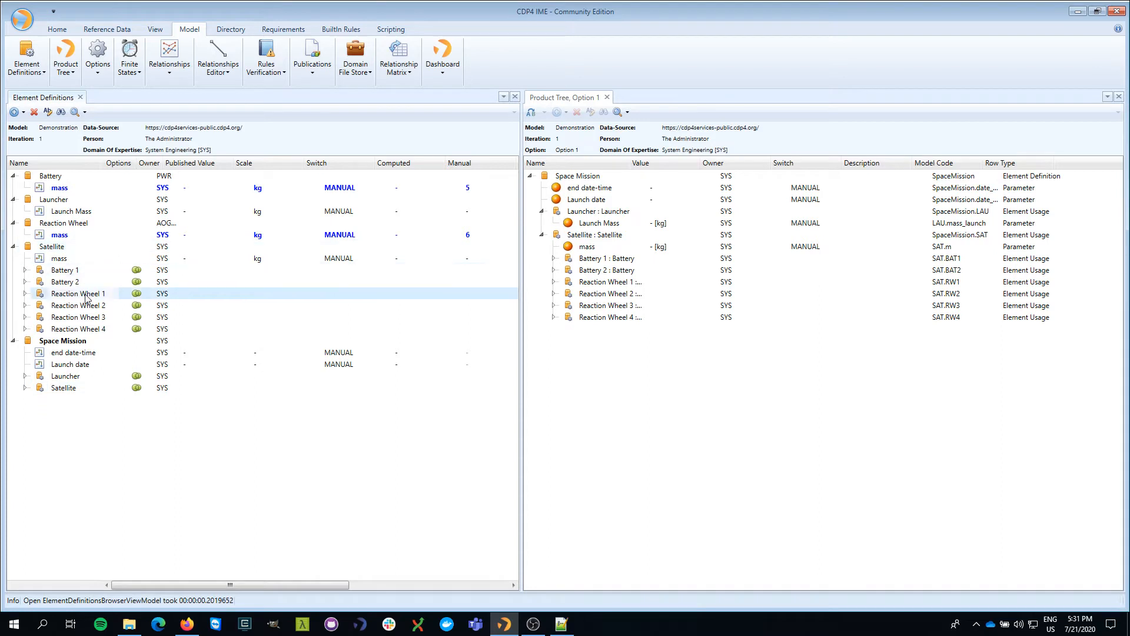
left_click(76, 226)
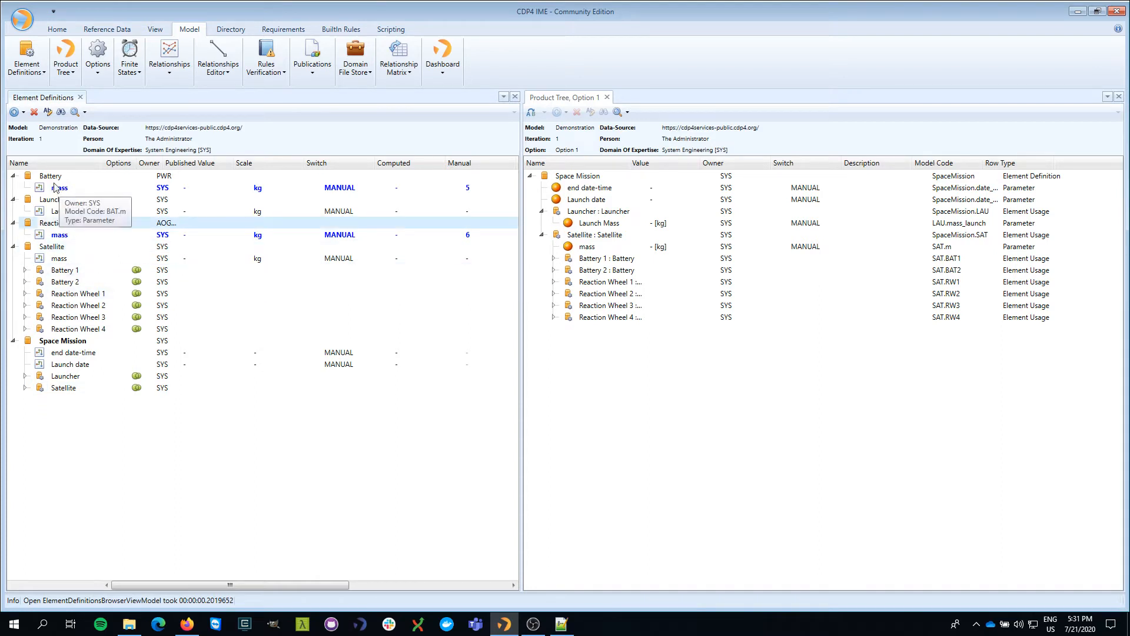
left_click(52, 176)
left_click(60, 189)
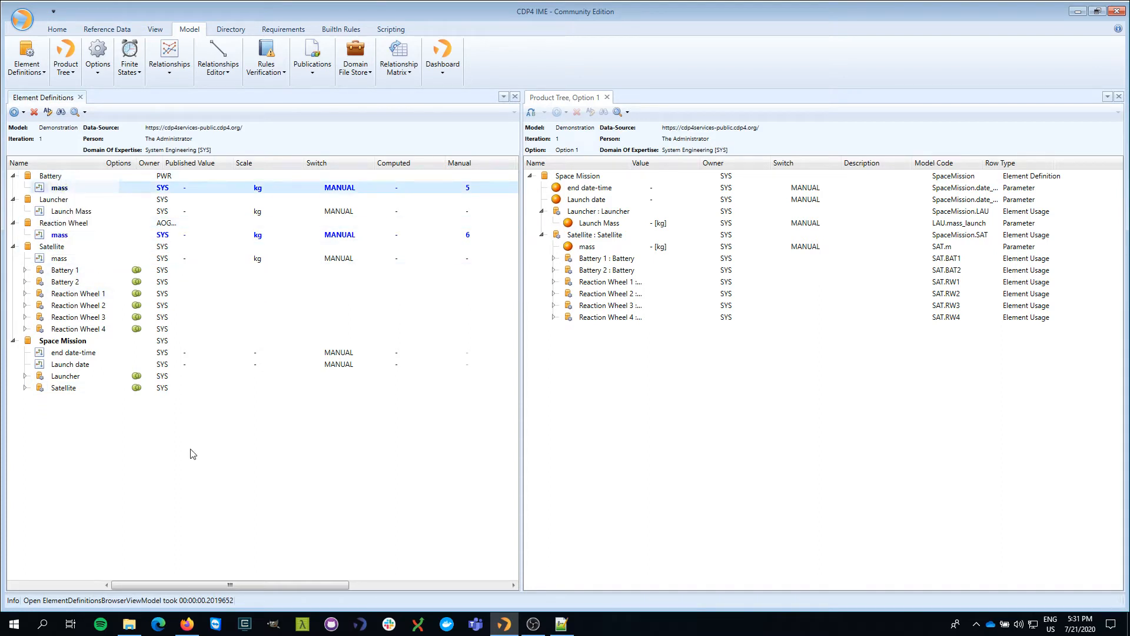
left_click_drag(205, 584, 234, 586)
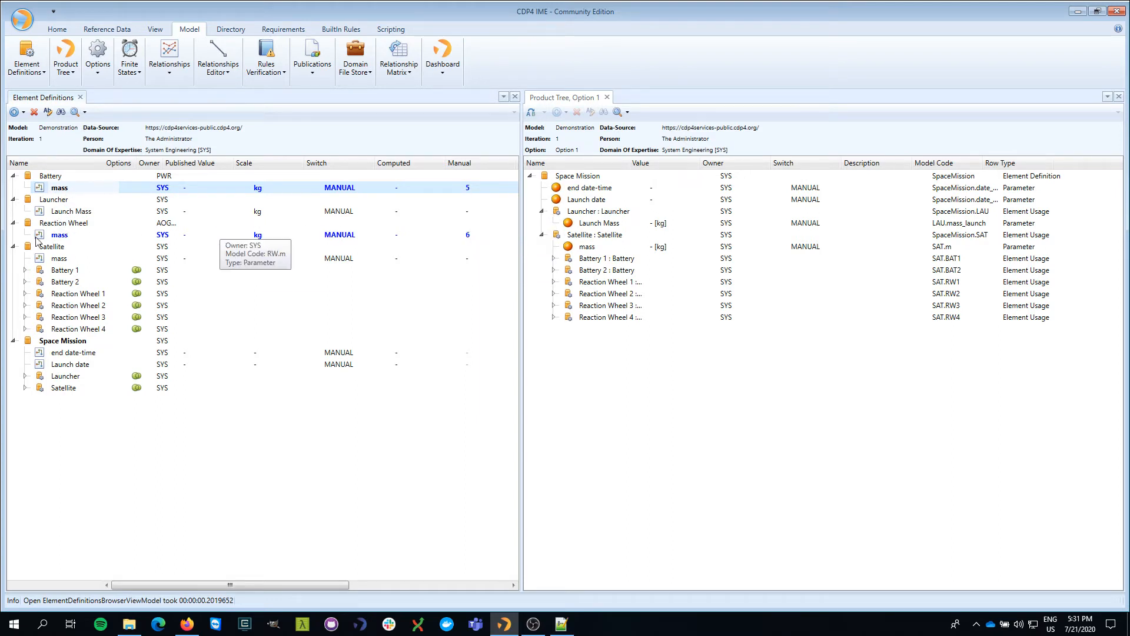
left_click(469, 236)
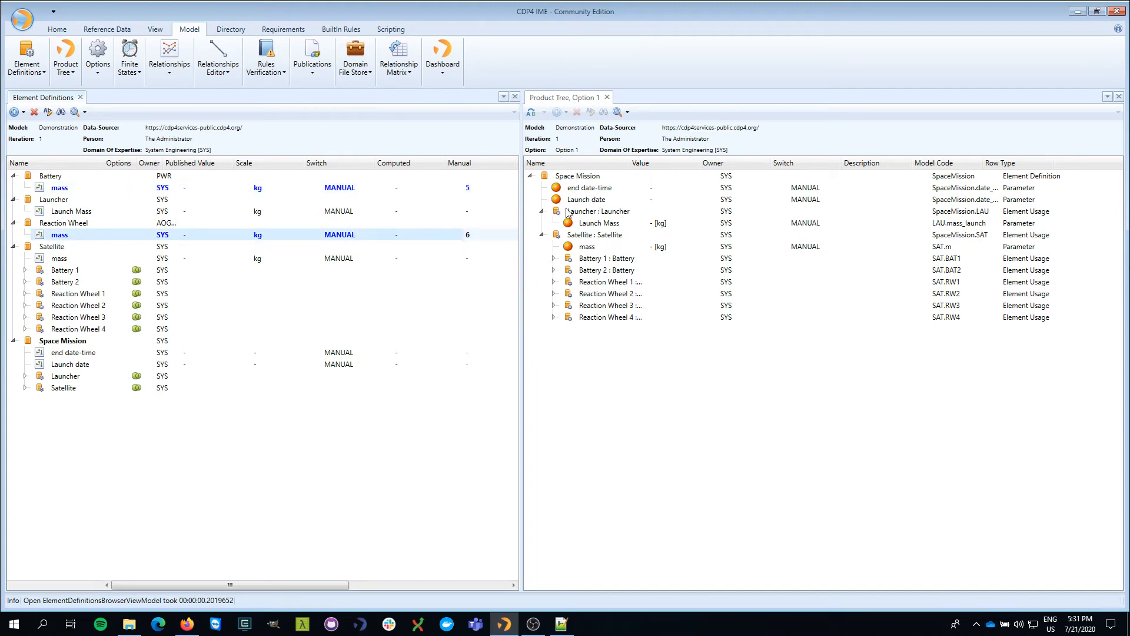
Step: Expand Battery 1–2 and Reaction Wheels 1–4 under Satellite, then select Battery 1's mass
left_click(554, 258)
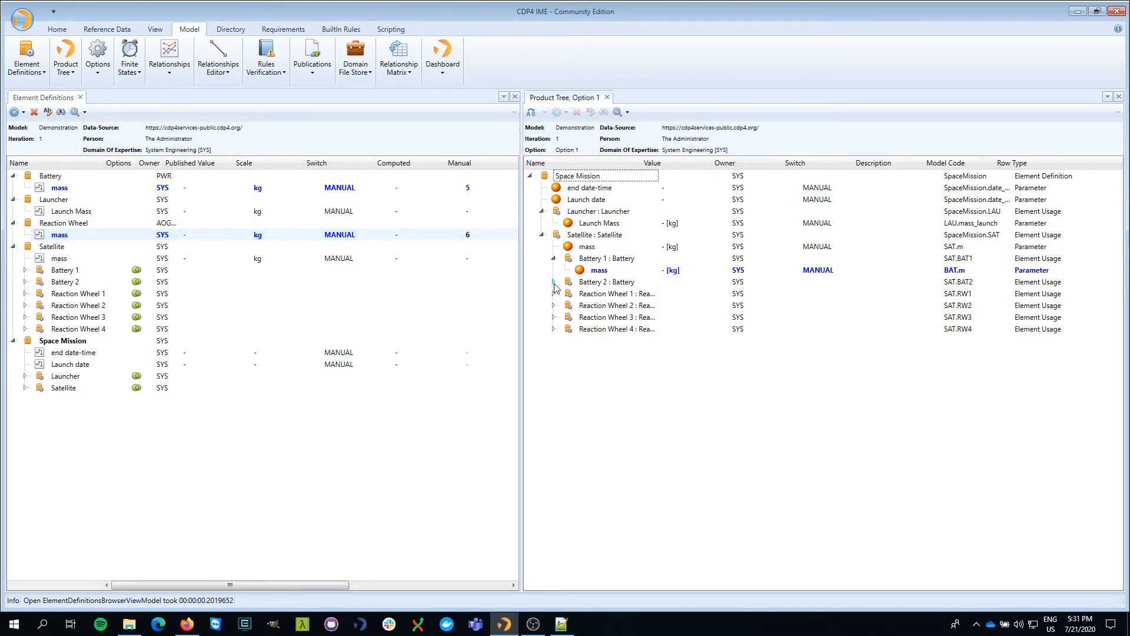
left_click(553, 282)
left_click(554, 305)
left_click(554, 329)
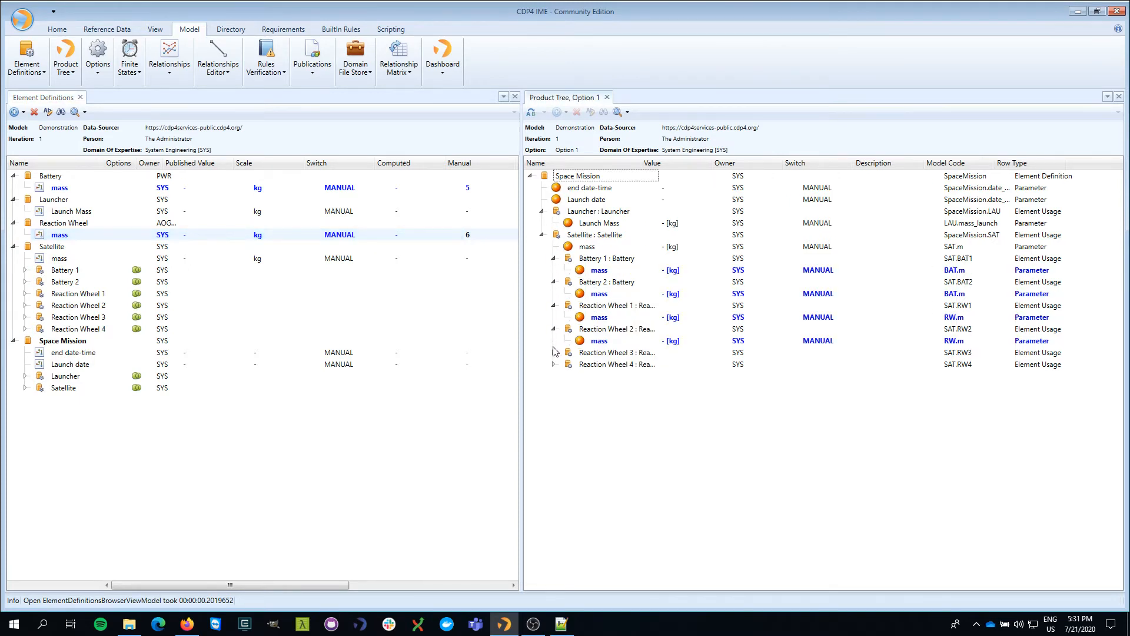
left_click(554, 365)
left_click(553, 353)
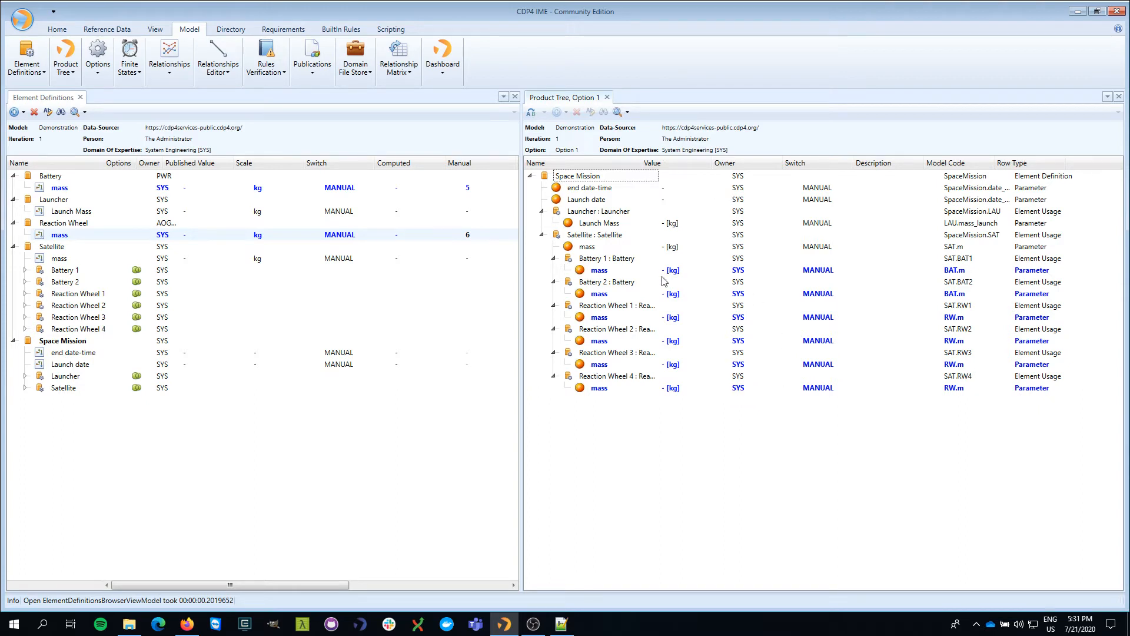
left_click(617, 271)
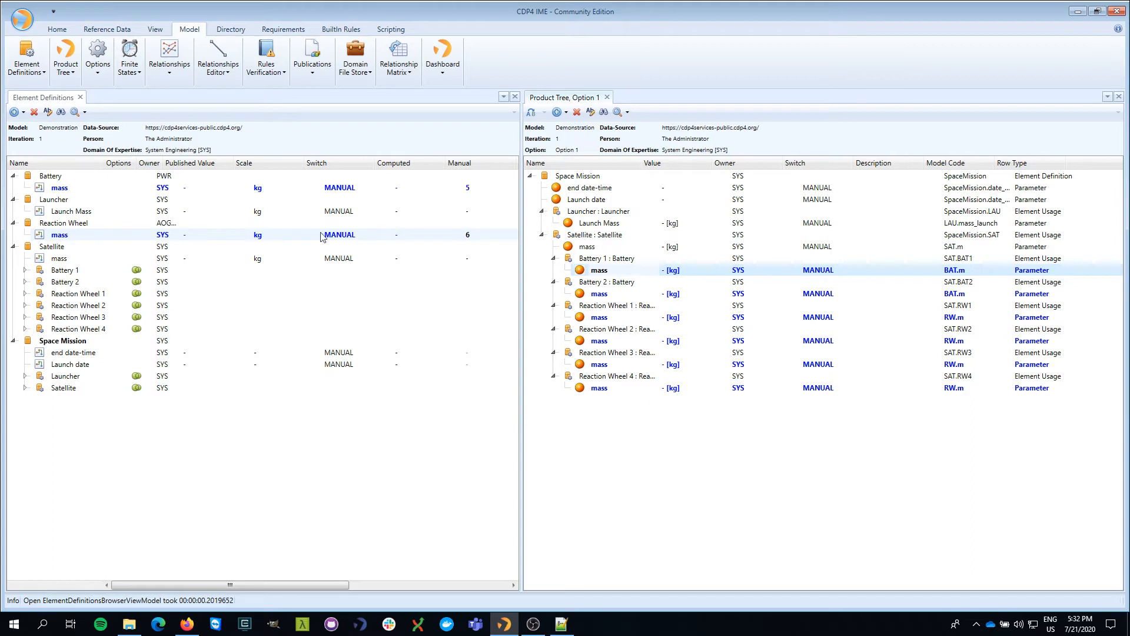
left_click(79, 192)
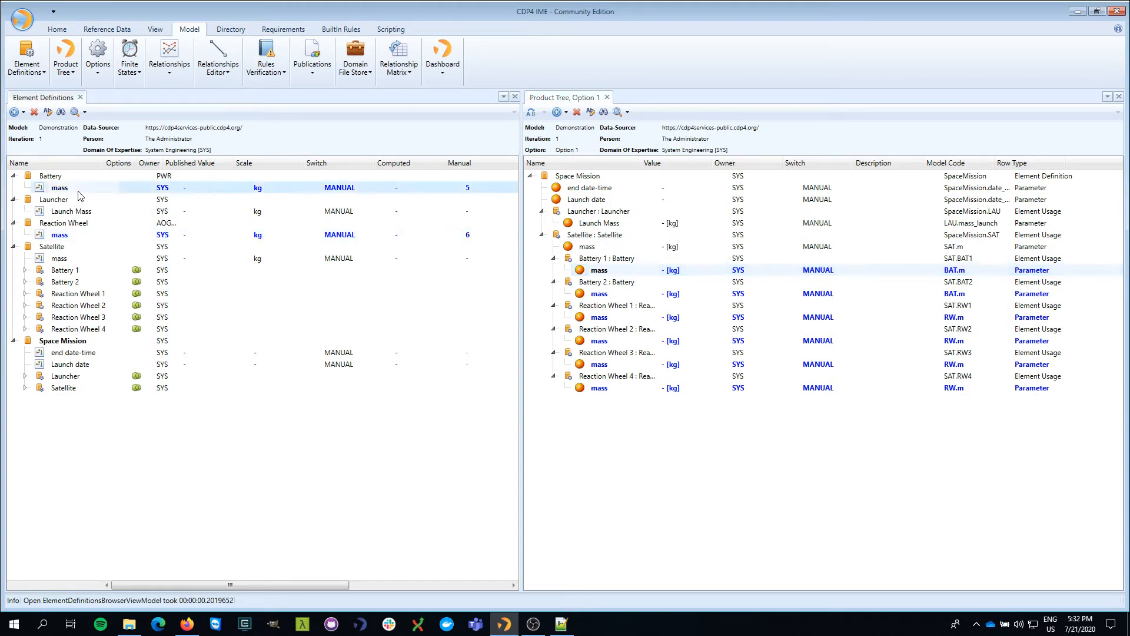
left_click(100, 235)
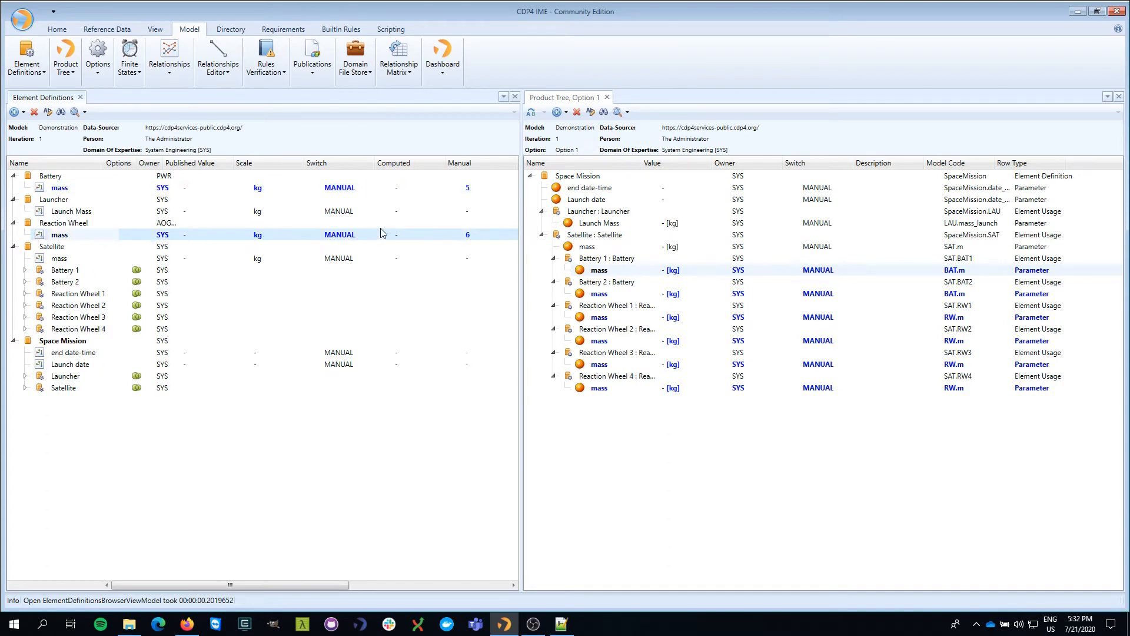
mouse_move(382, 232)
left_click(374, 187)
left_click(365, 235)
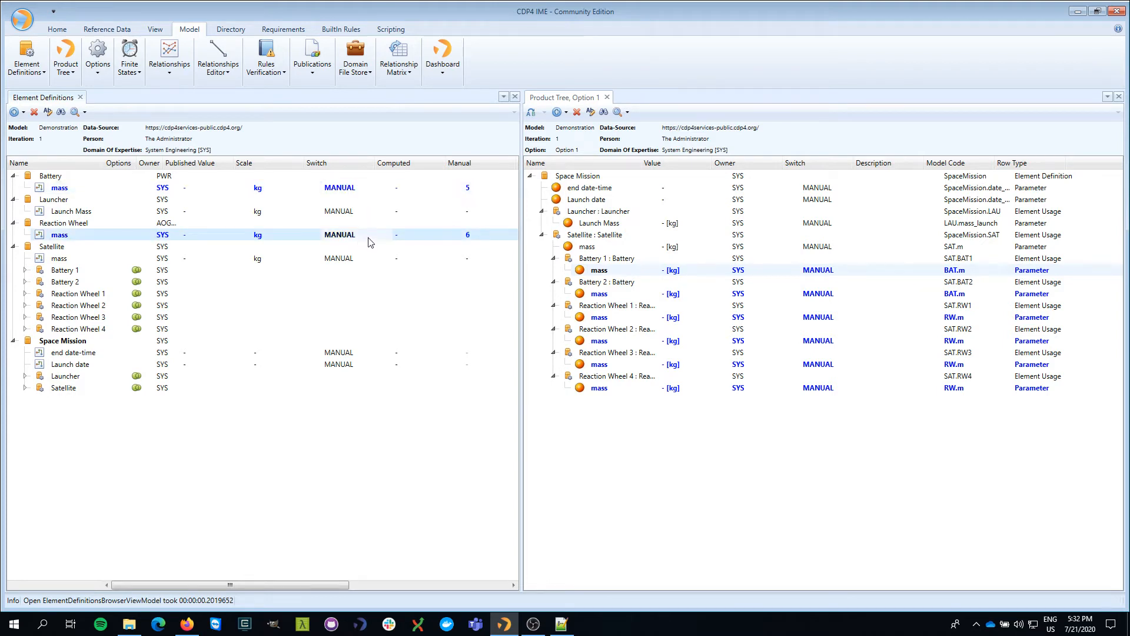
left_click(59, 189)
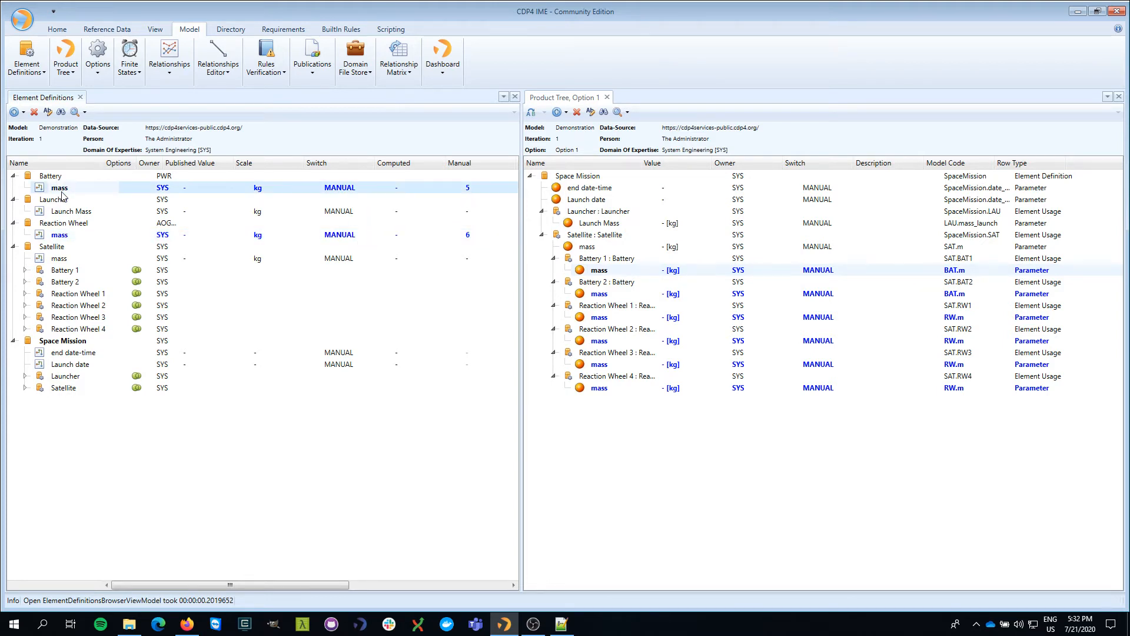
mouse_move(76, 242)
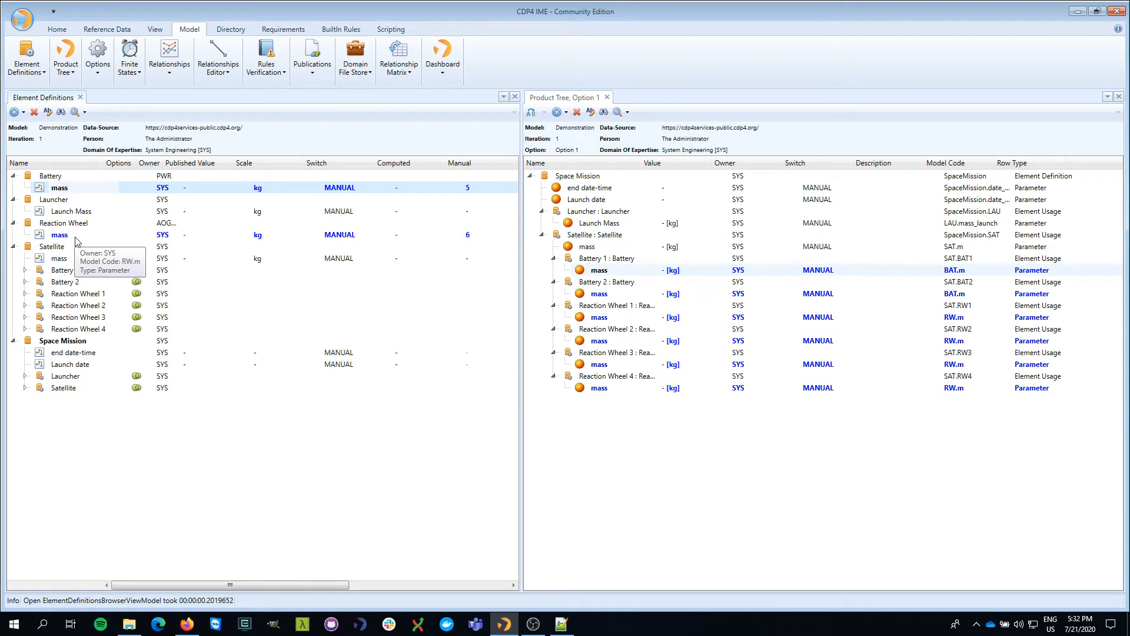
left_click(76, 236)
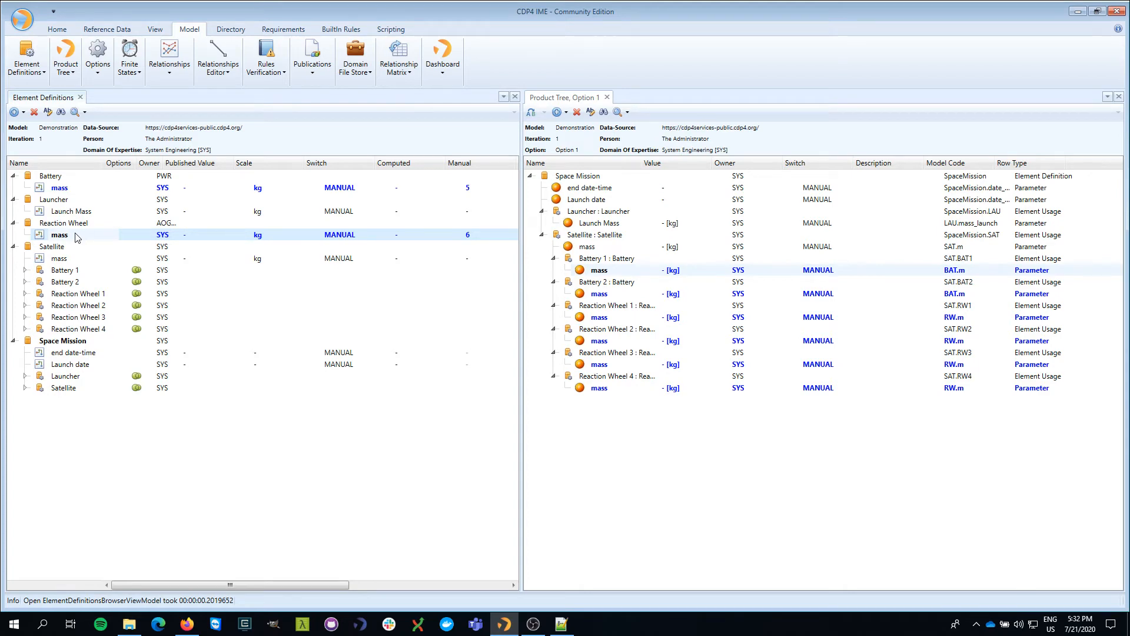
mouse_move(464, 190)
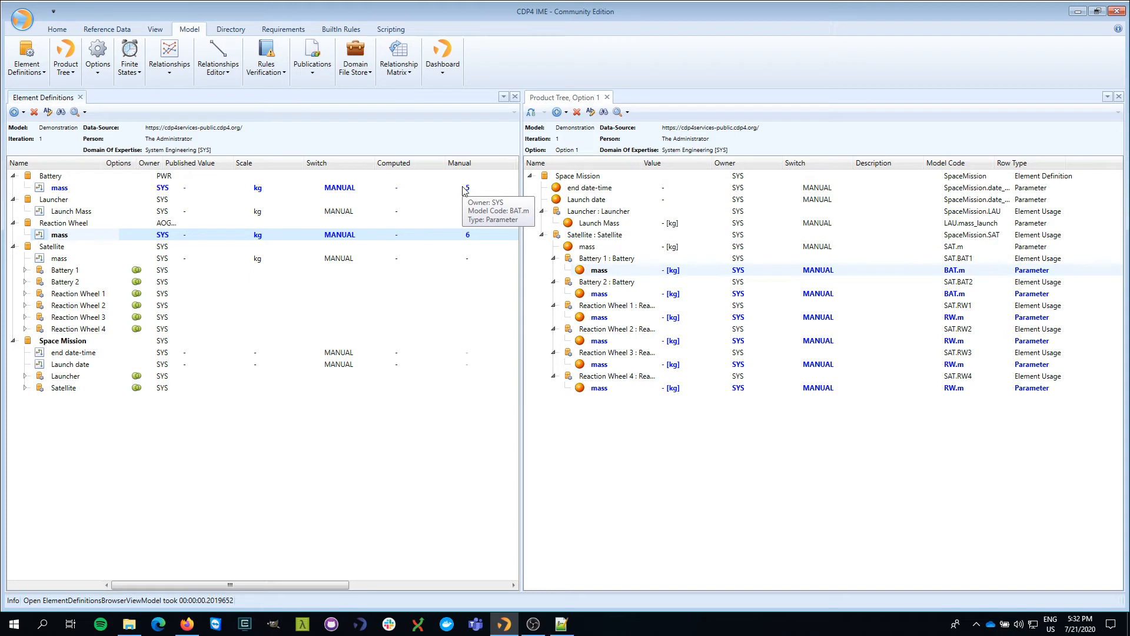
left_click(464, 190)
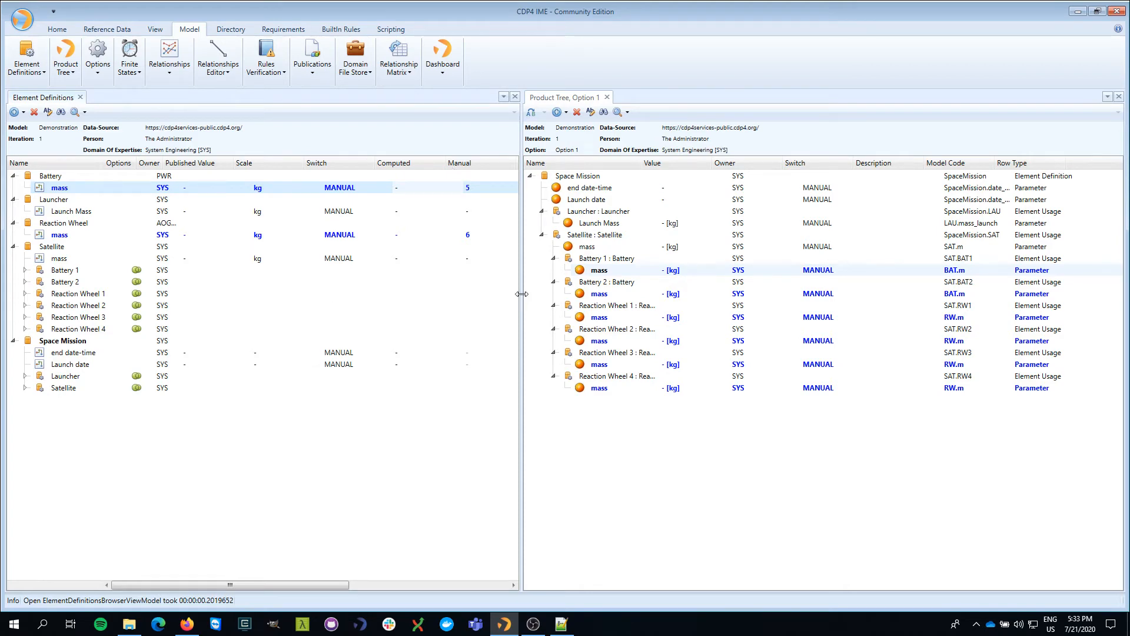
Step: Drag the splitter right so Element Definitions show the Reference and Formula columns
left_click_drag(674, 296, 683, 297)
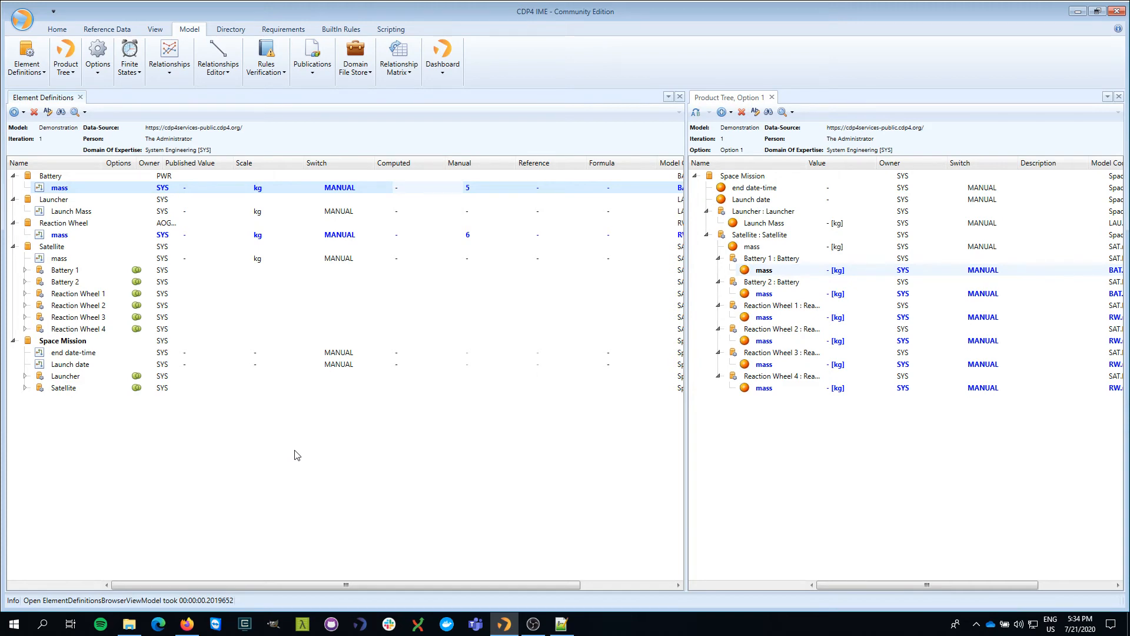
left_click(477, 190)
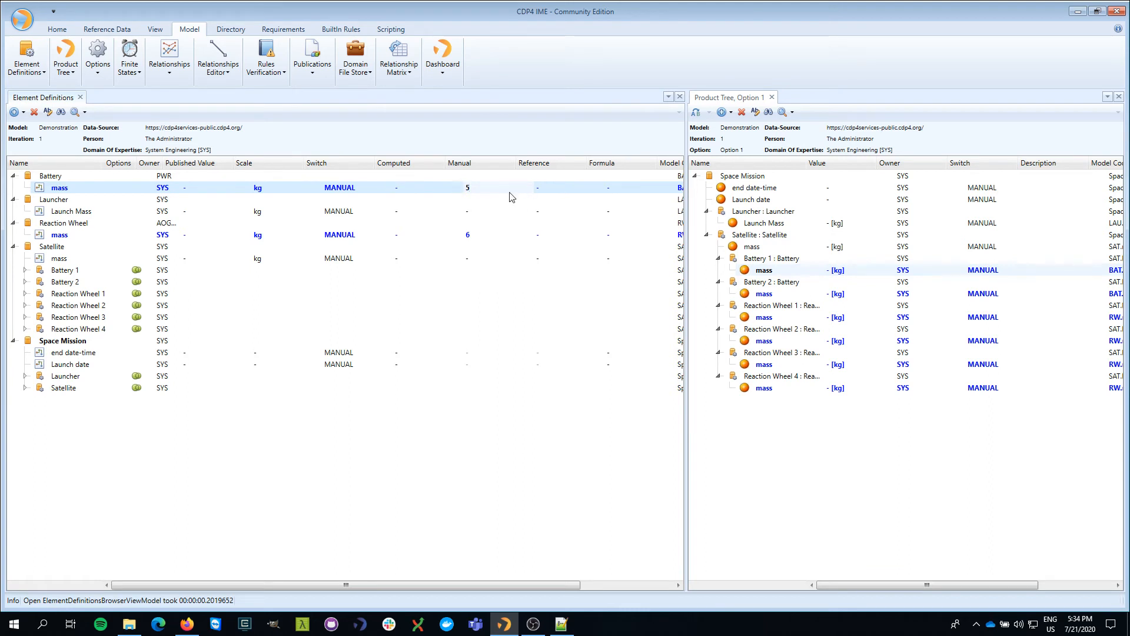
left_click(492, 235)
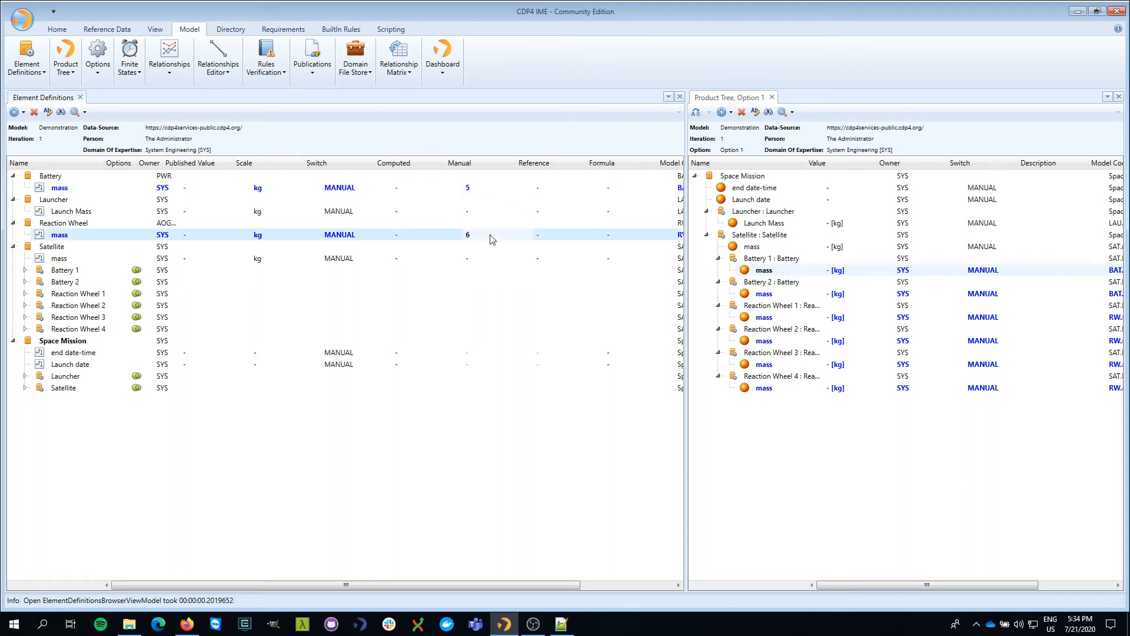
right_click(69, 189)
left_click(94, 210)
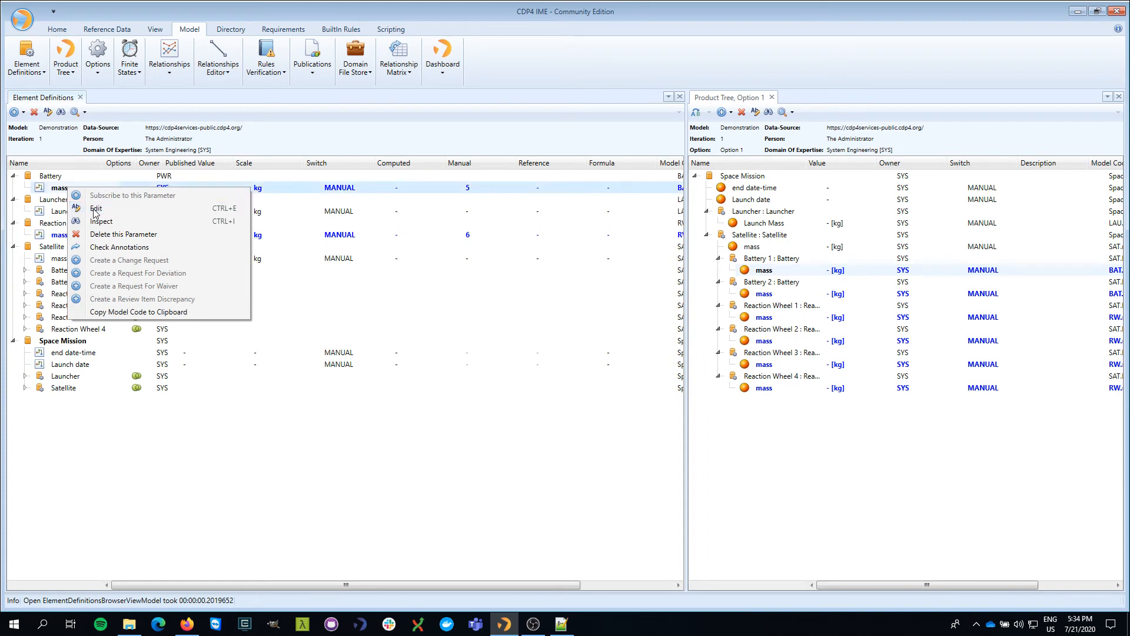
left_click(588, 390)
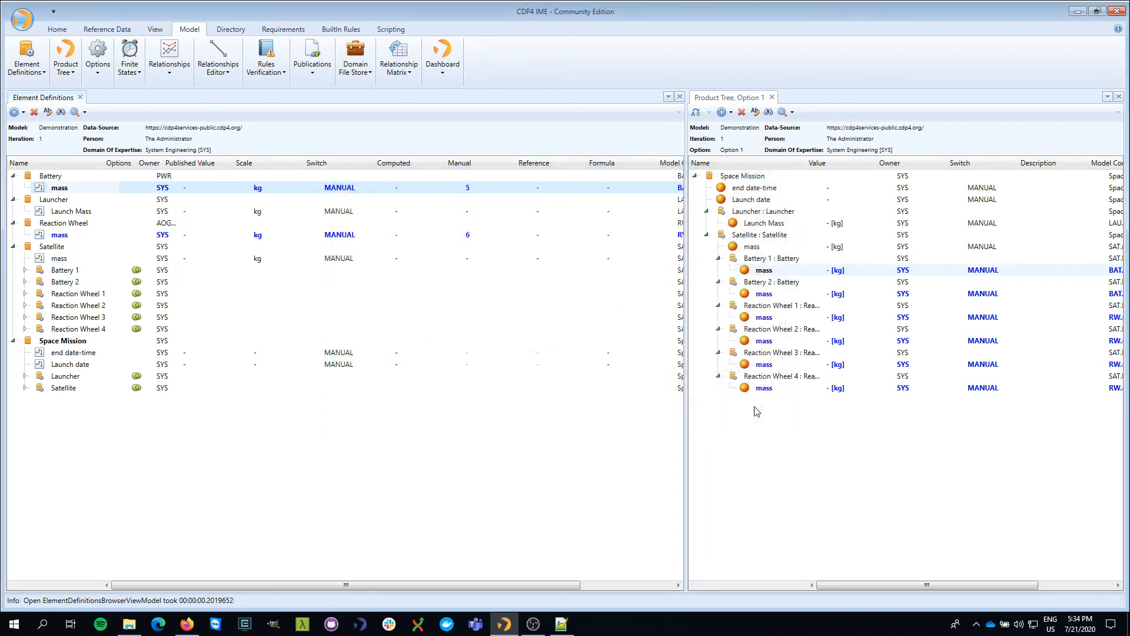
left_click(759, 409)
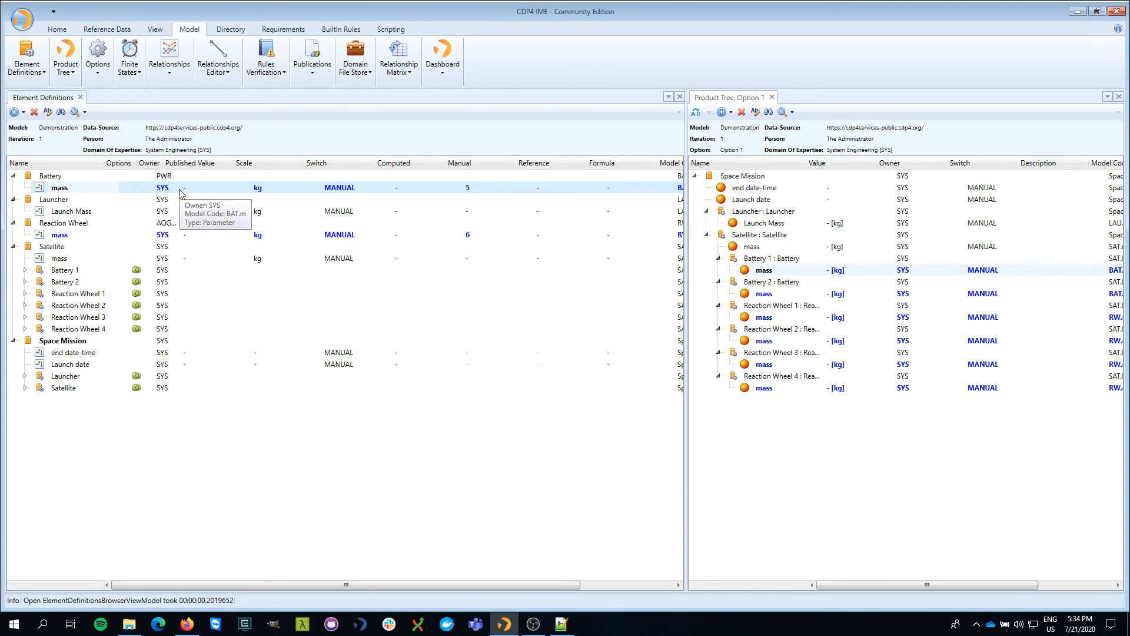
Step: Open iteration_1's Publications view and widen its panel
left_click(311, 72)
left_click(329, 113)
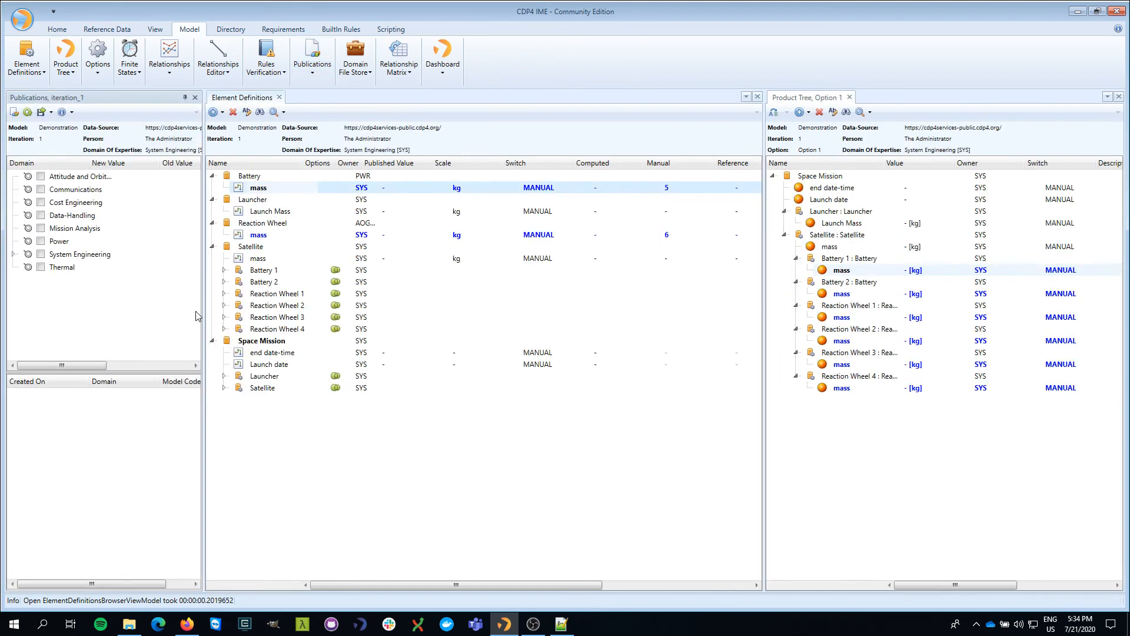
left_click_drag(204, 303, 308, 300)
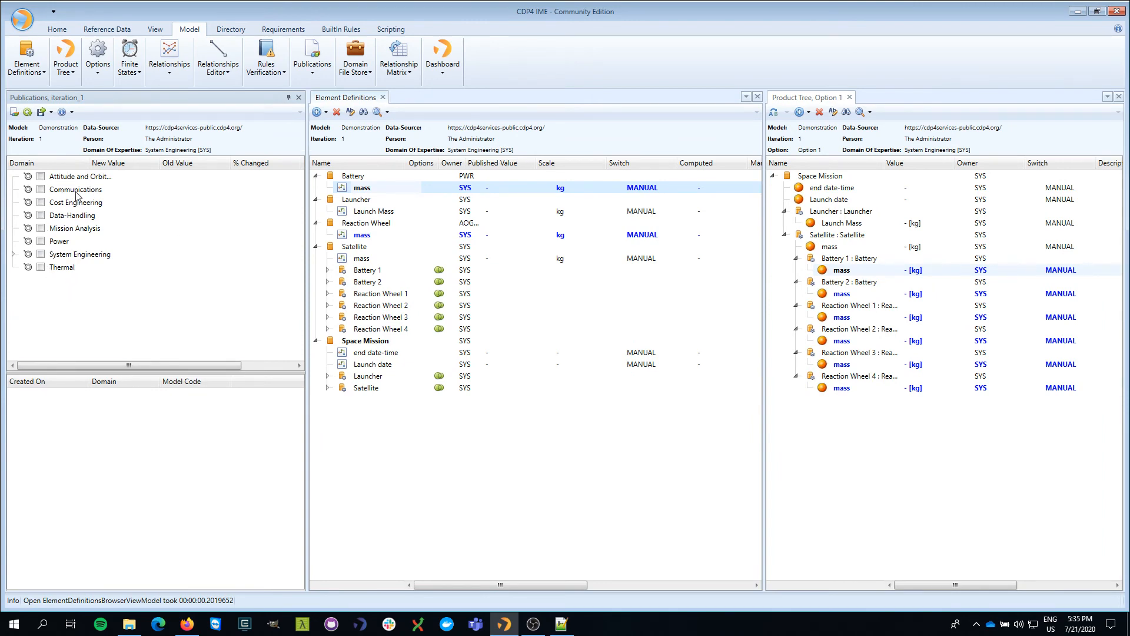
Step: Expand System Engineering to list pending BAT.m 5 and RW.m 6, adjusting the layout
left_click(14, 254)
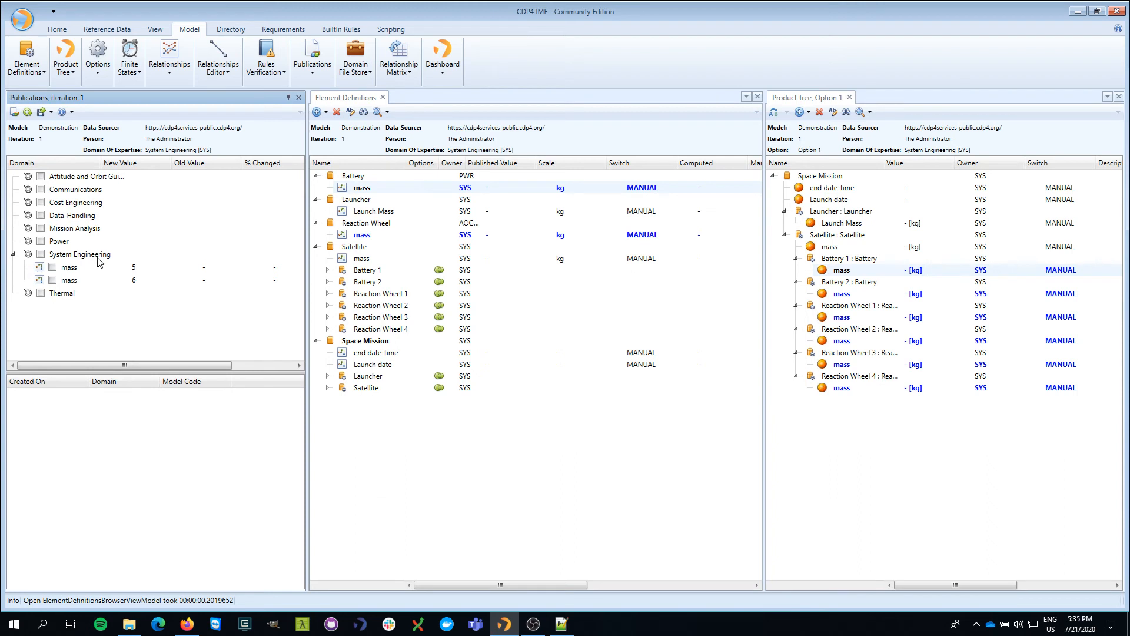
left_click_drag(127, 365, 155, 376)
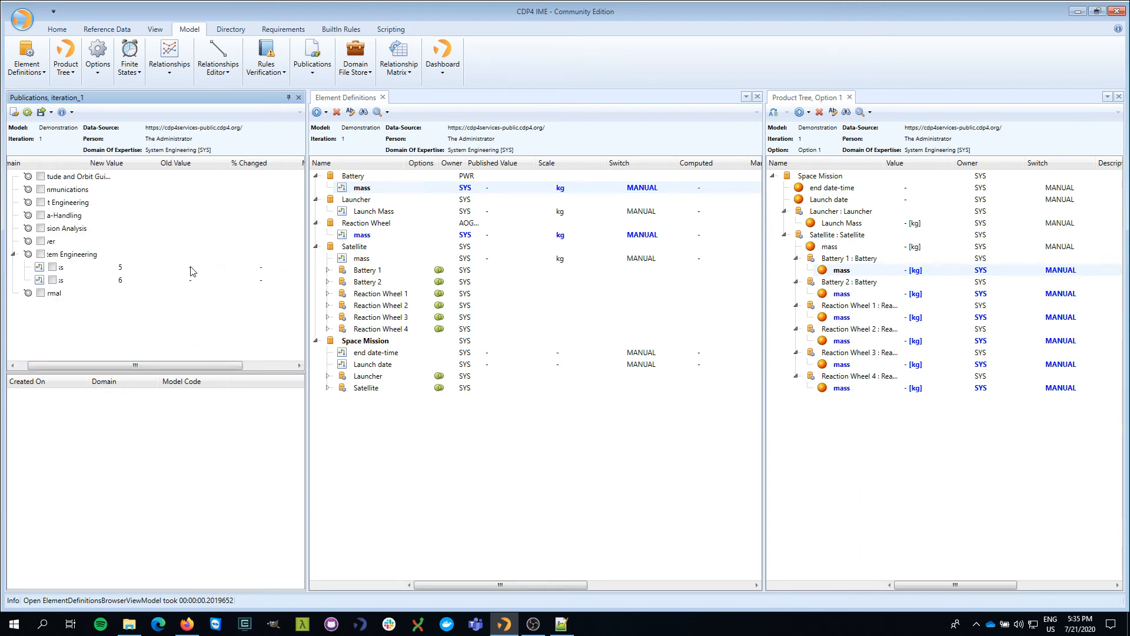
left_click_drag(177, 366, 228, 372)
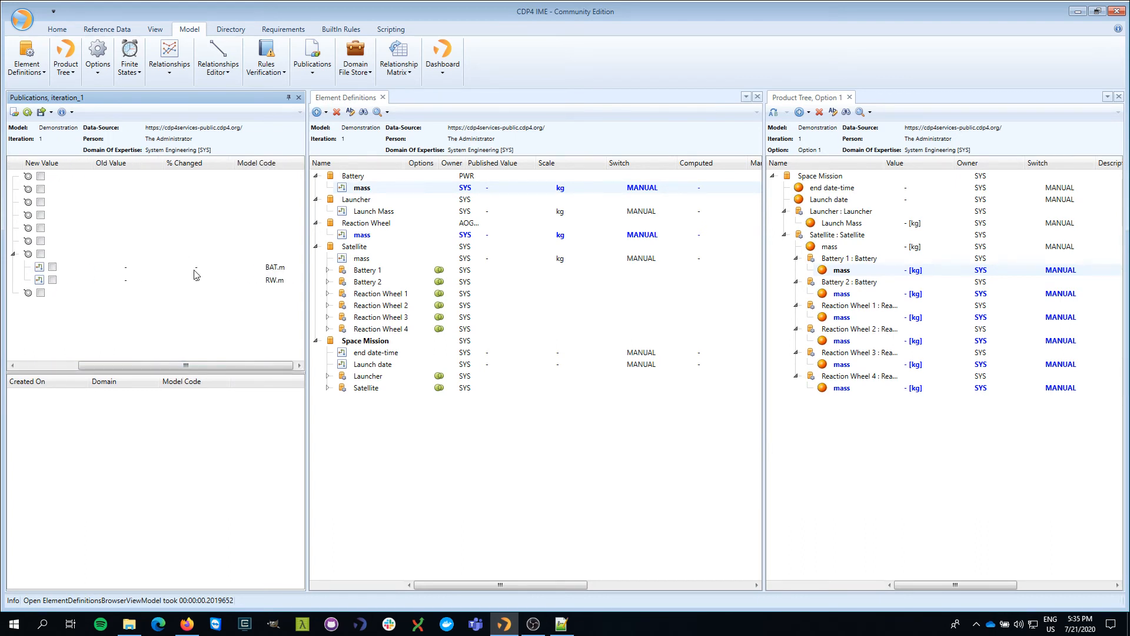
left_click_drag(206, 366, 226, 377)
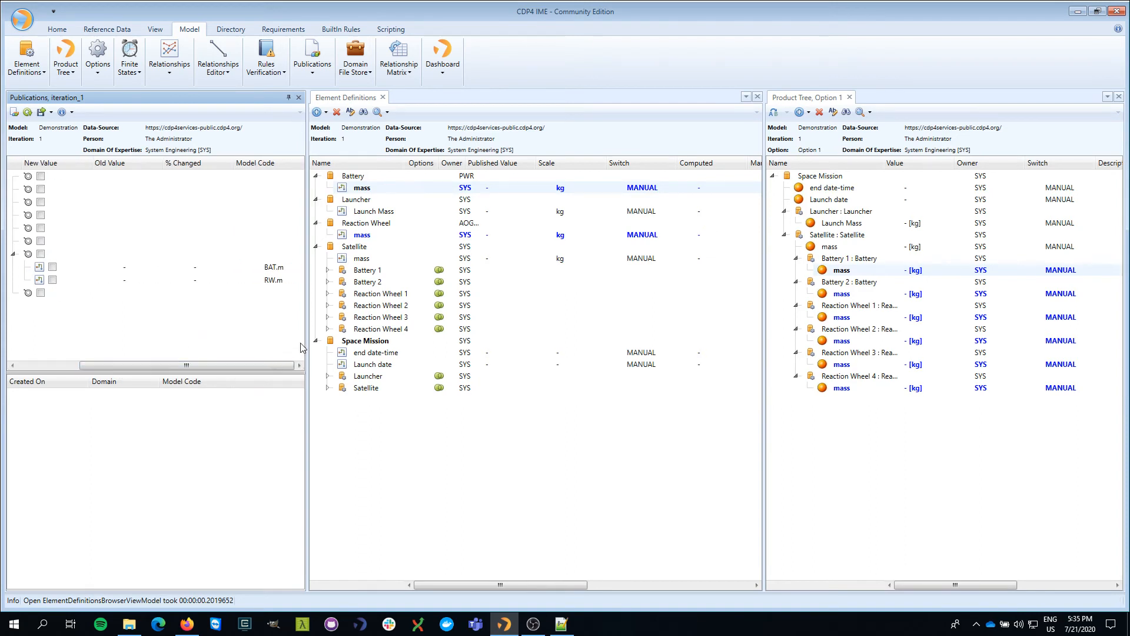
left_click_drag(307, 330, 370, 330)
left_click_drag(329, 366, 236, 362)
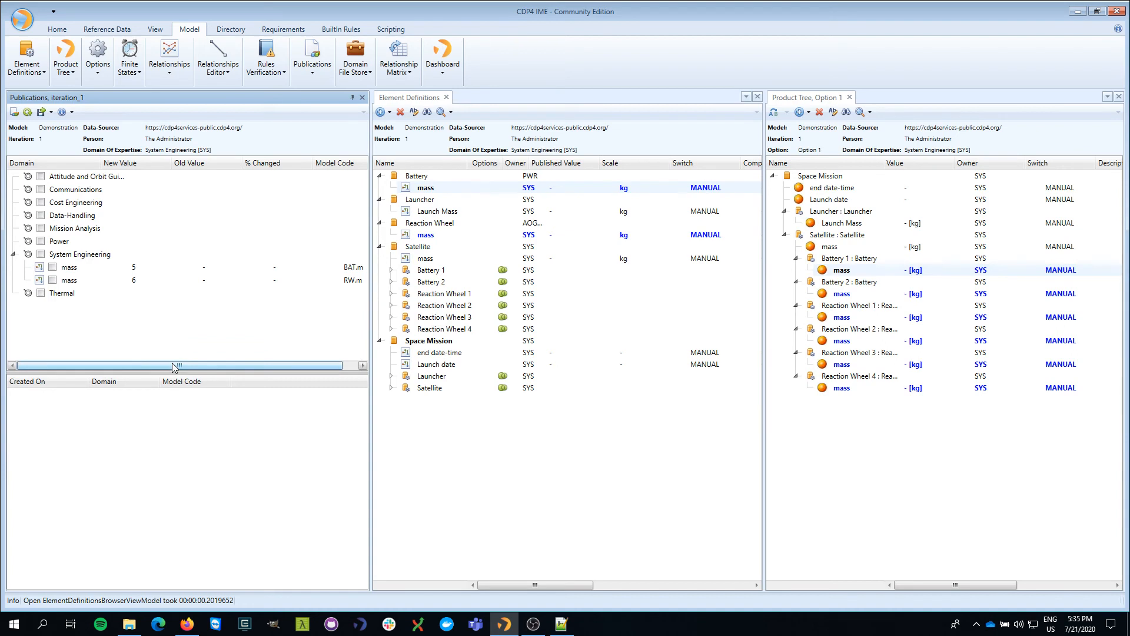
Step: Tick the System Engineering group so both BAT.m 5 and RW.m 6 are marked
left_click(53, 267)
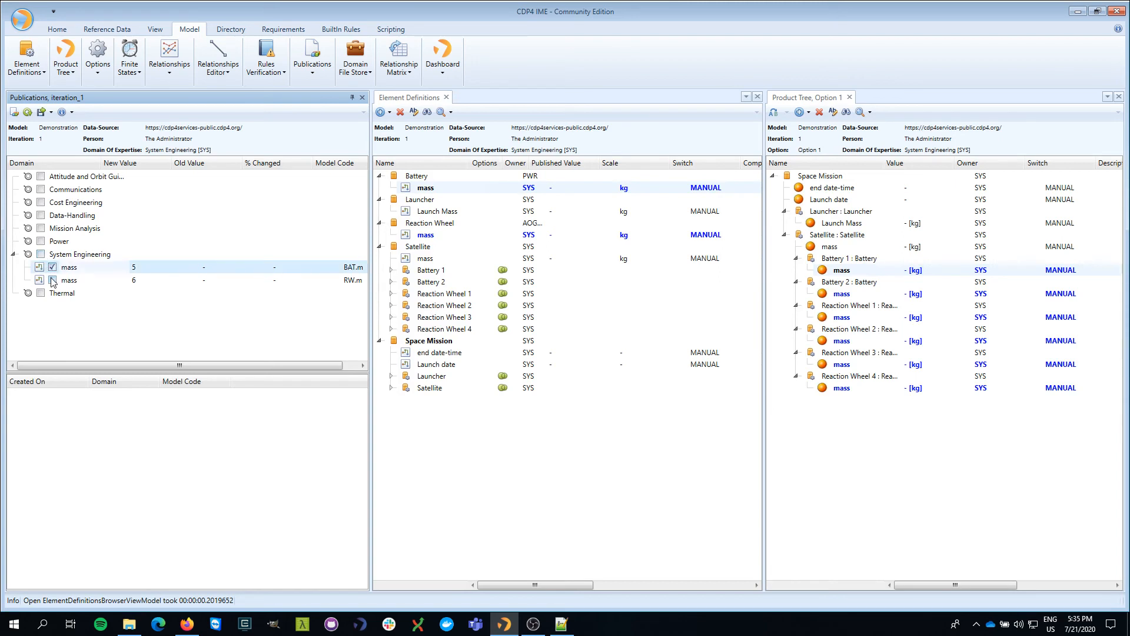
left_click(52, 280)
left_click(52, 267)
left_click(52, 280)
left_click(53, 280)
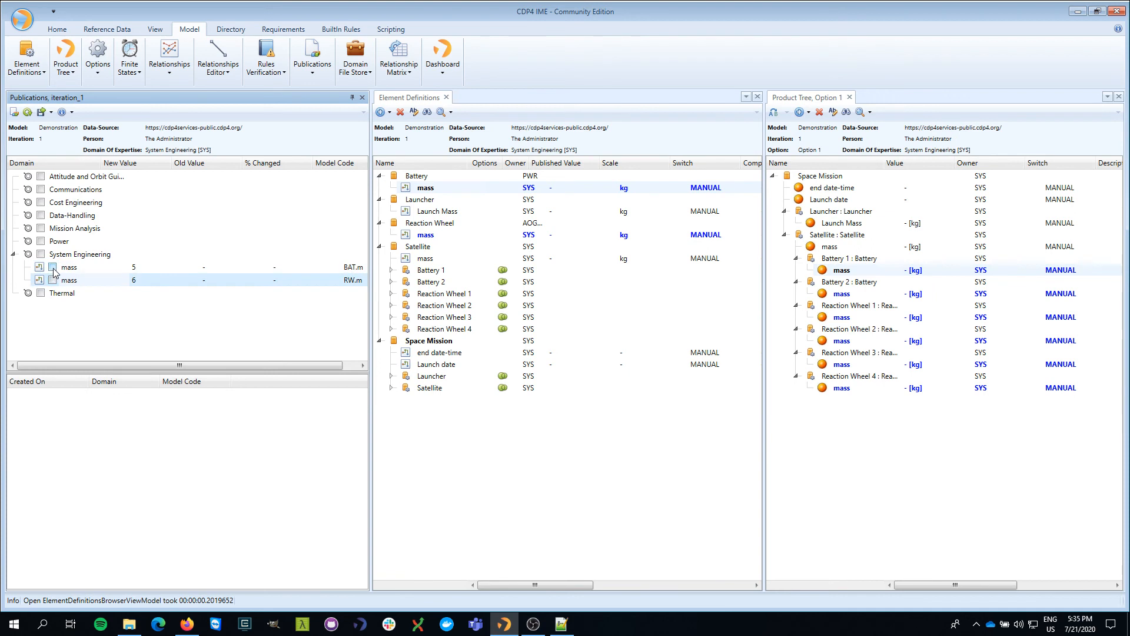
left_click(41, 256)
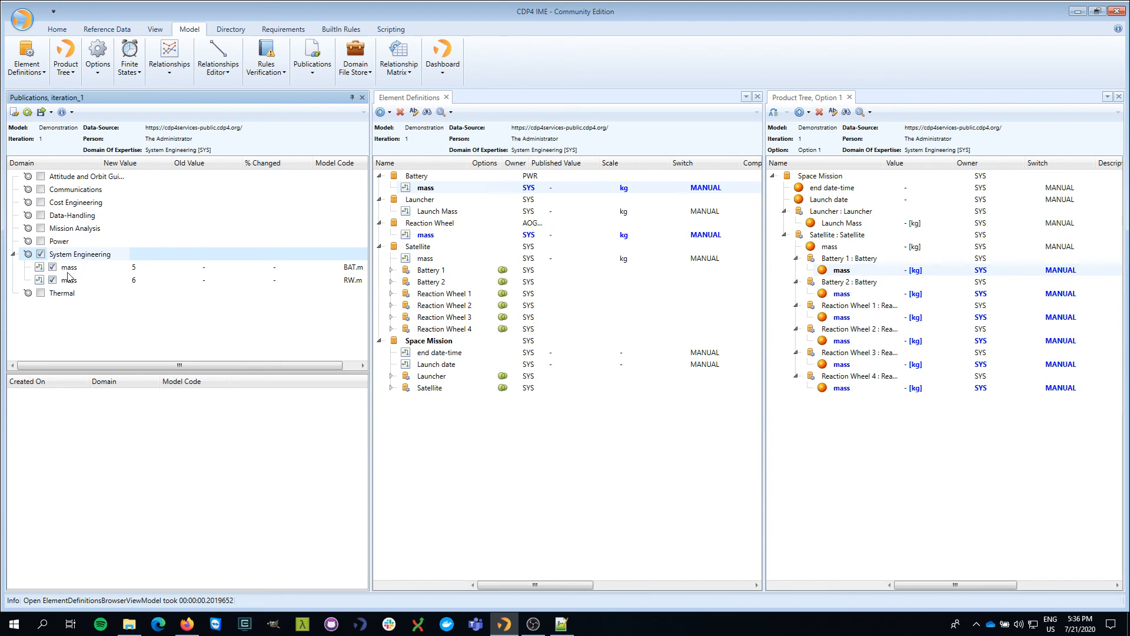
Step: Publish the BAT.m 5 and RW.m 6 changes, inspect the new publication, then close Publications
left_click(16, 115)
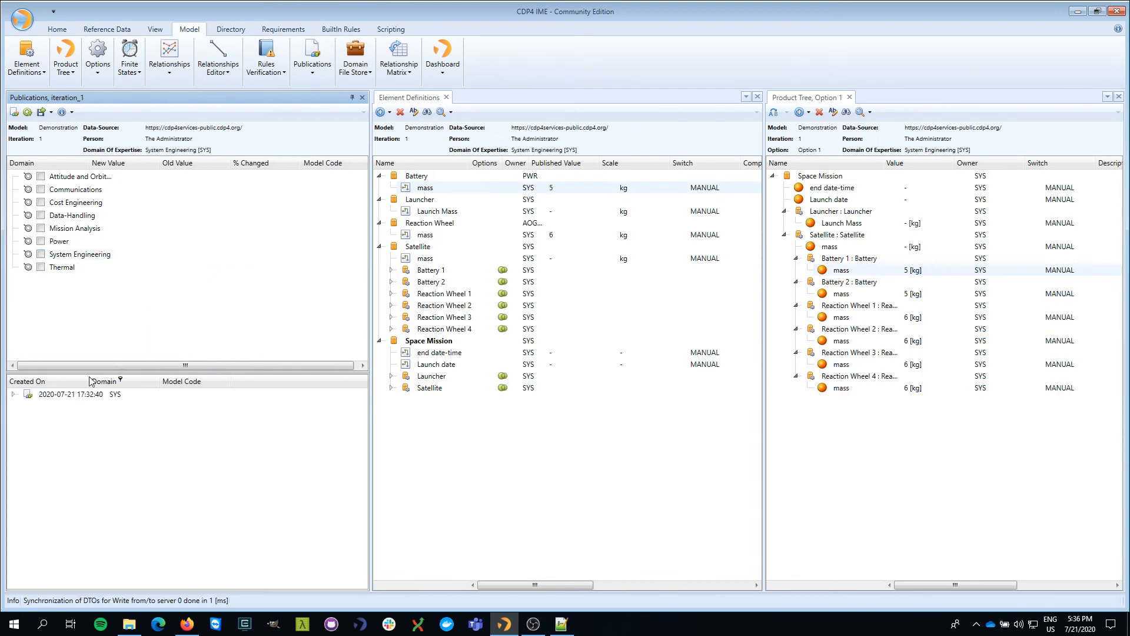
left_click(14, 395)
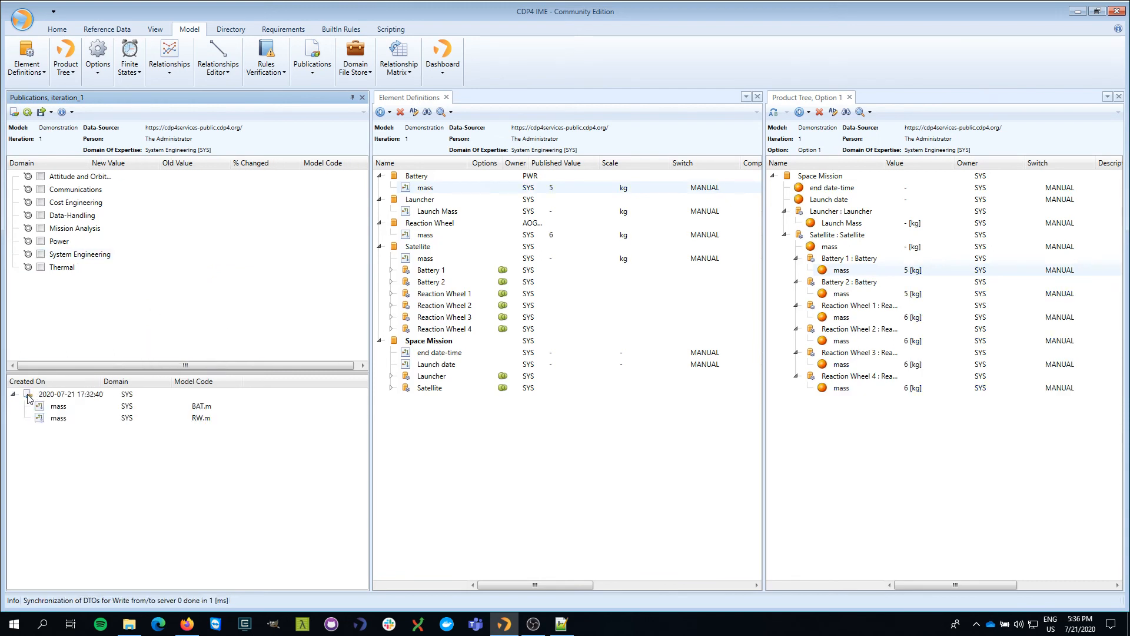
left_click(61, 409)
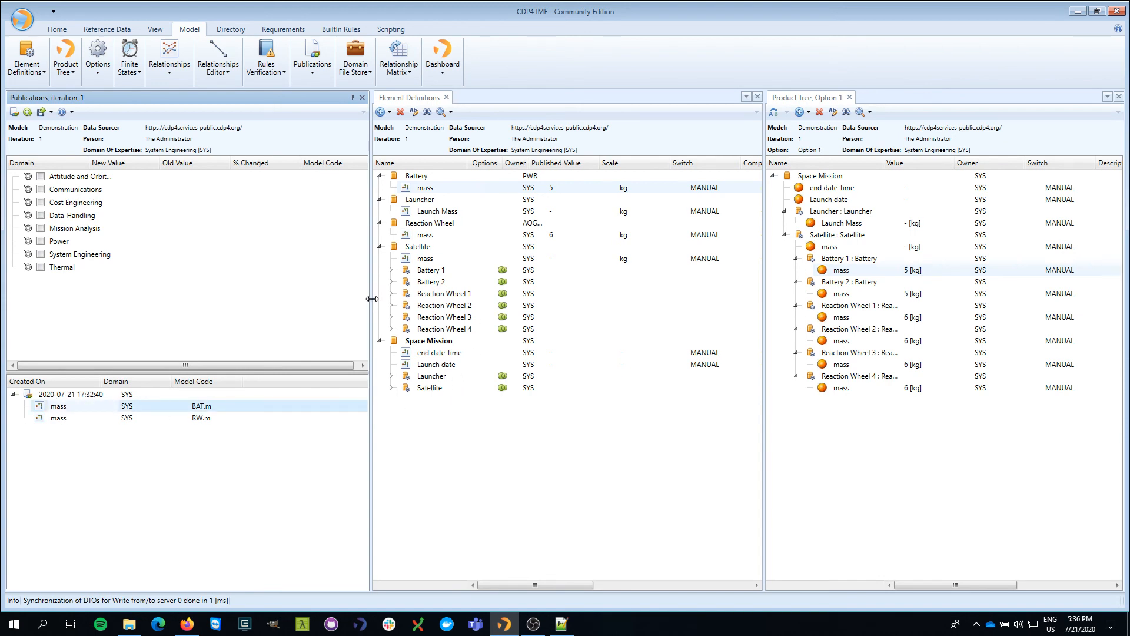
left_click_drag(370, 299, 272, 299)
left_click(272, 98)
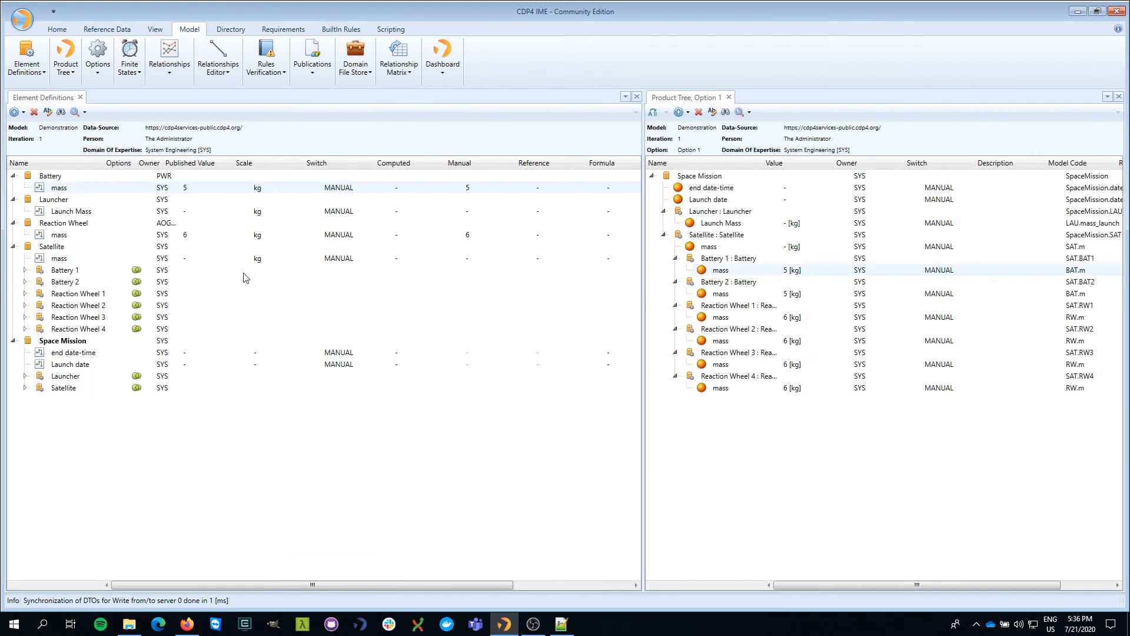
left_click(63, 237)
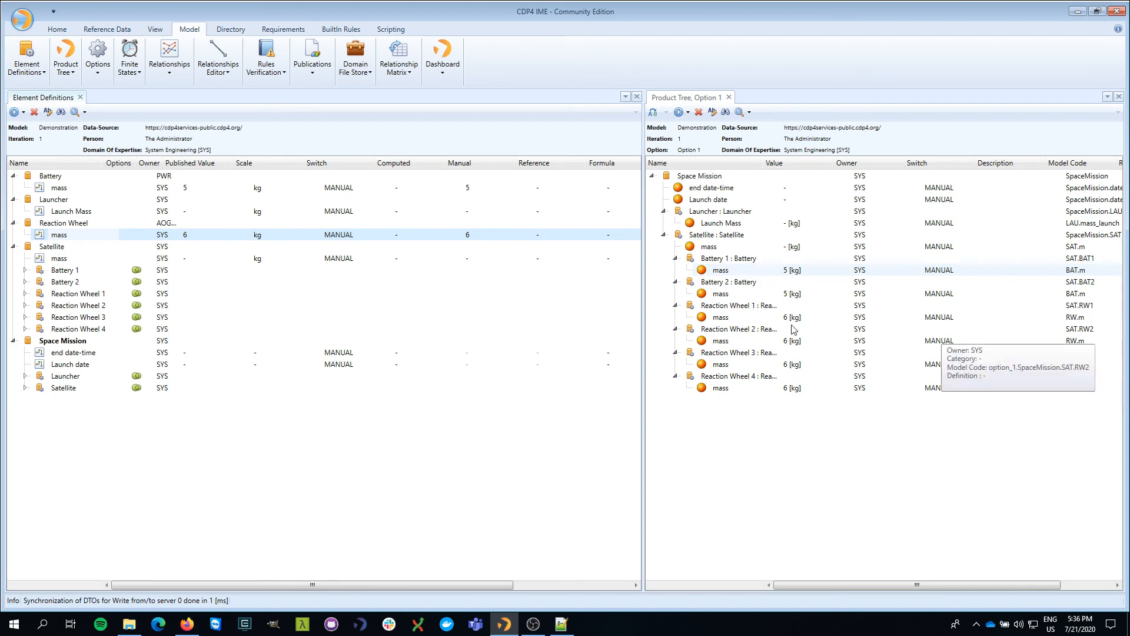
left_click(744, 309)
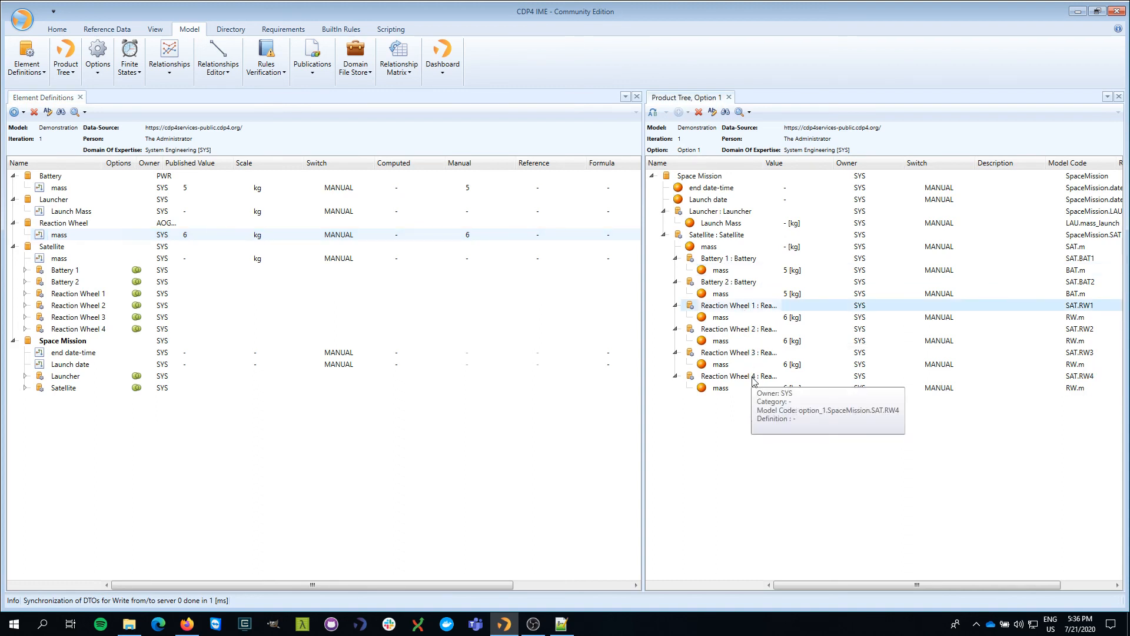